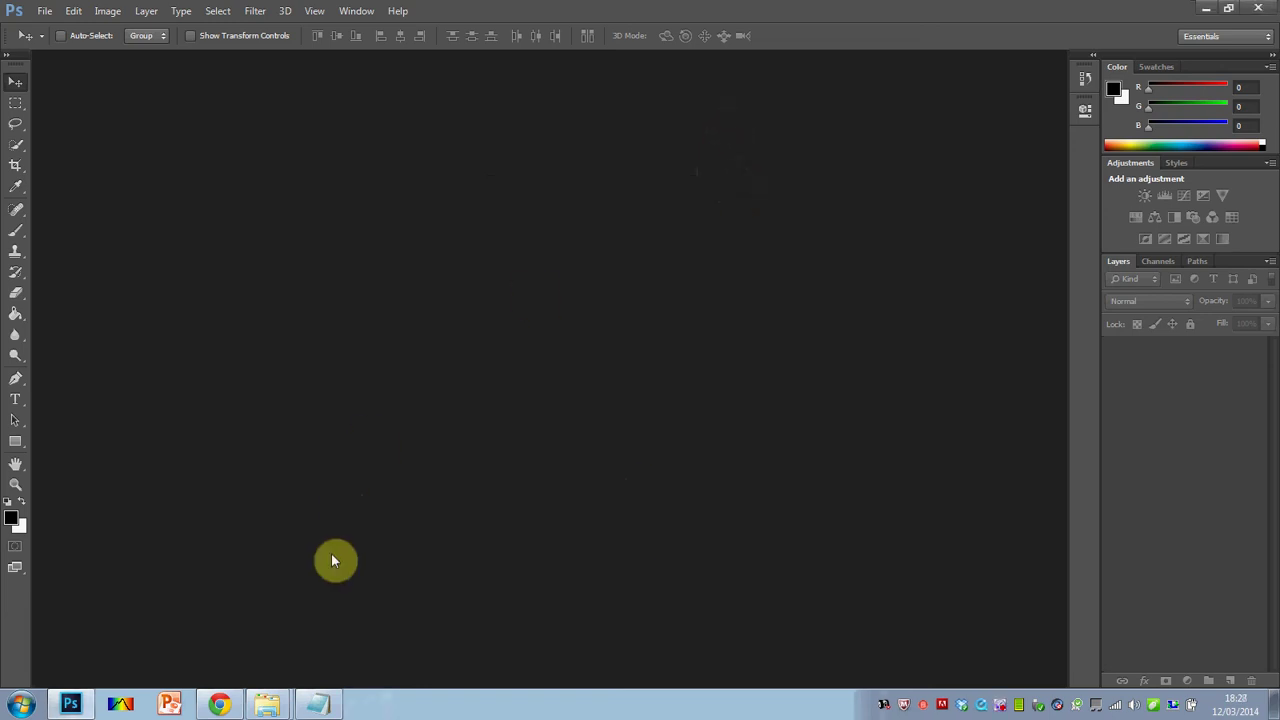
# Open the 100CANON moon photo folder from Explorer's jump list, browse it, then minimize it
pyautogui.rightClick(270, 700)
pyautogui.click(260, 642)
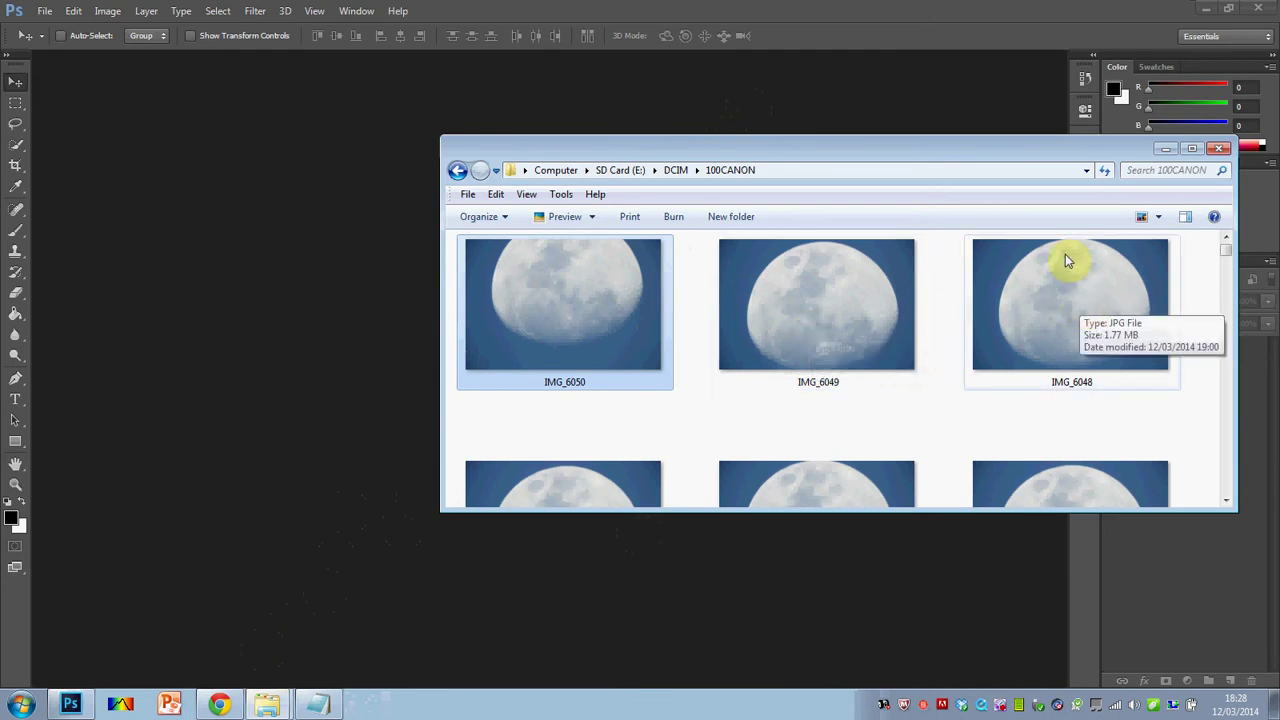
pyautogui.scroll(-3, 1065, 257)
pyautogui.scroll(3, 1065, 254)
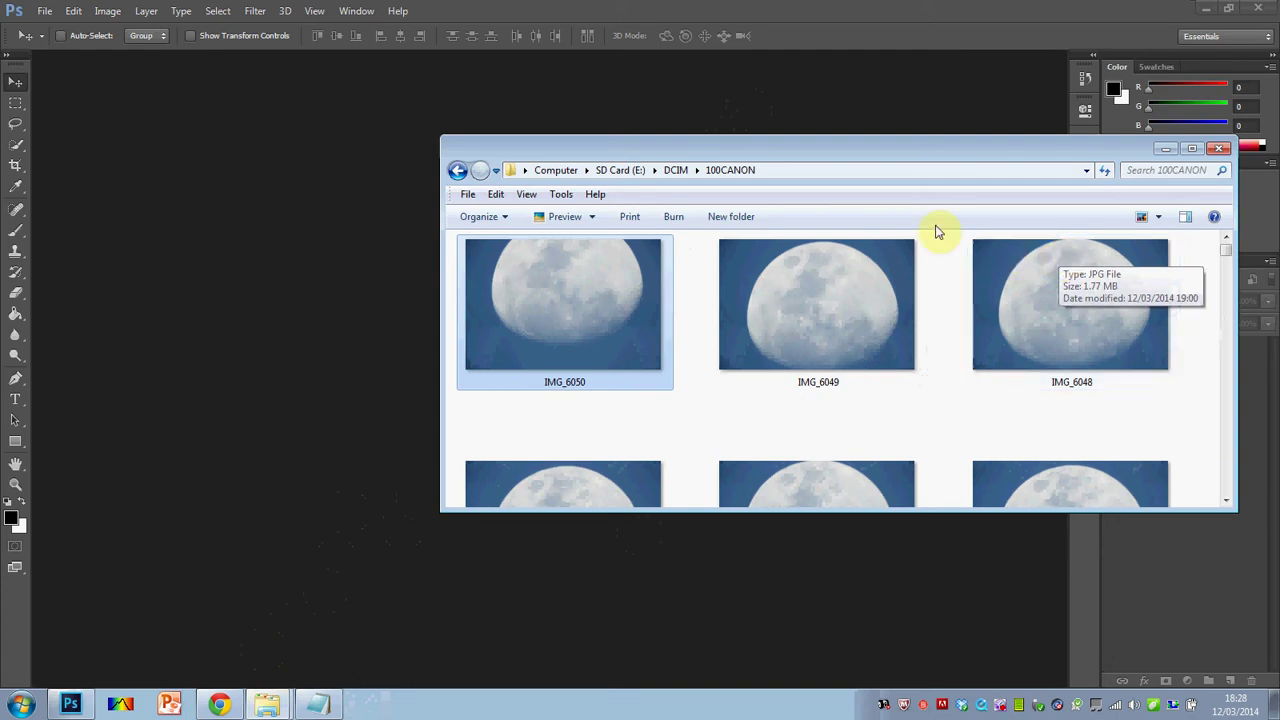
pyautogui.moveTo(877, 155); pyautogui.dragTo(939, 175)
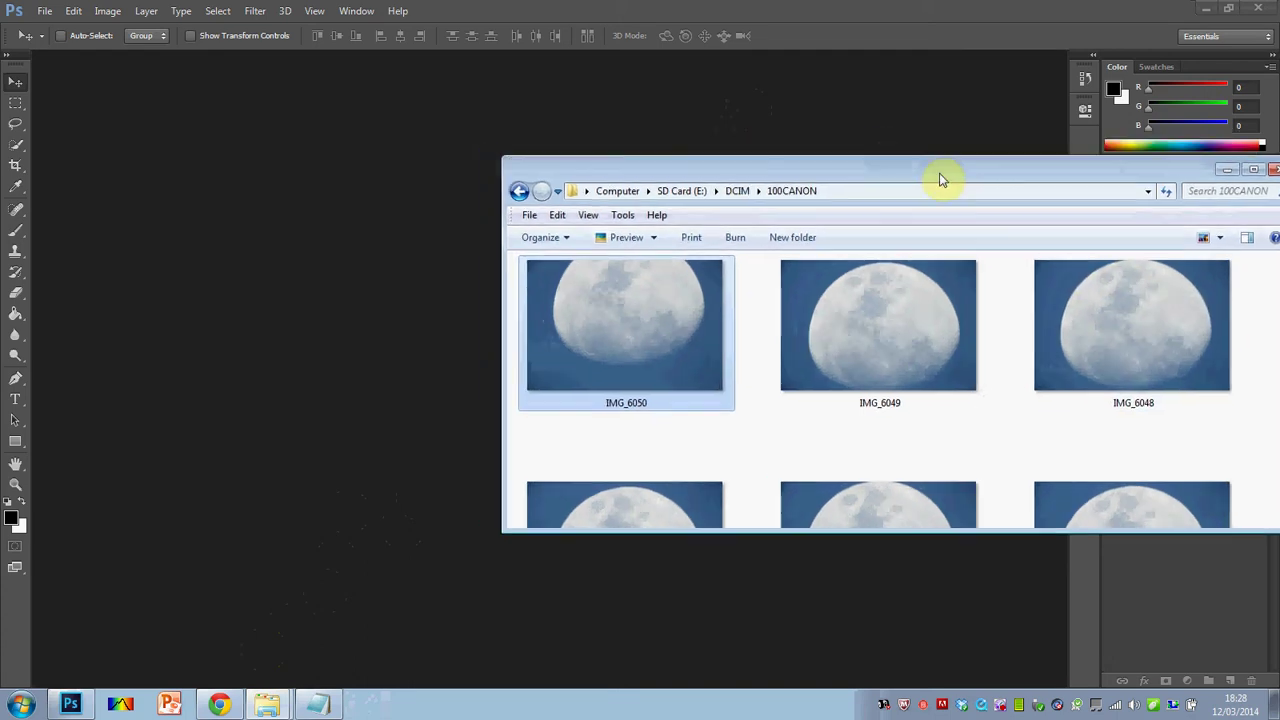
pyautogui.moveTo(1148, 185); pyautogui.dragTo(1006, 189)
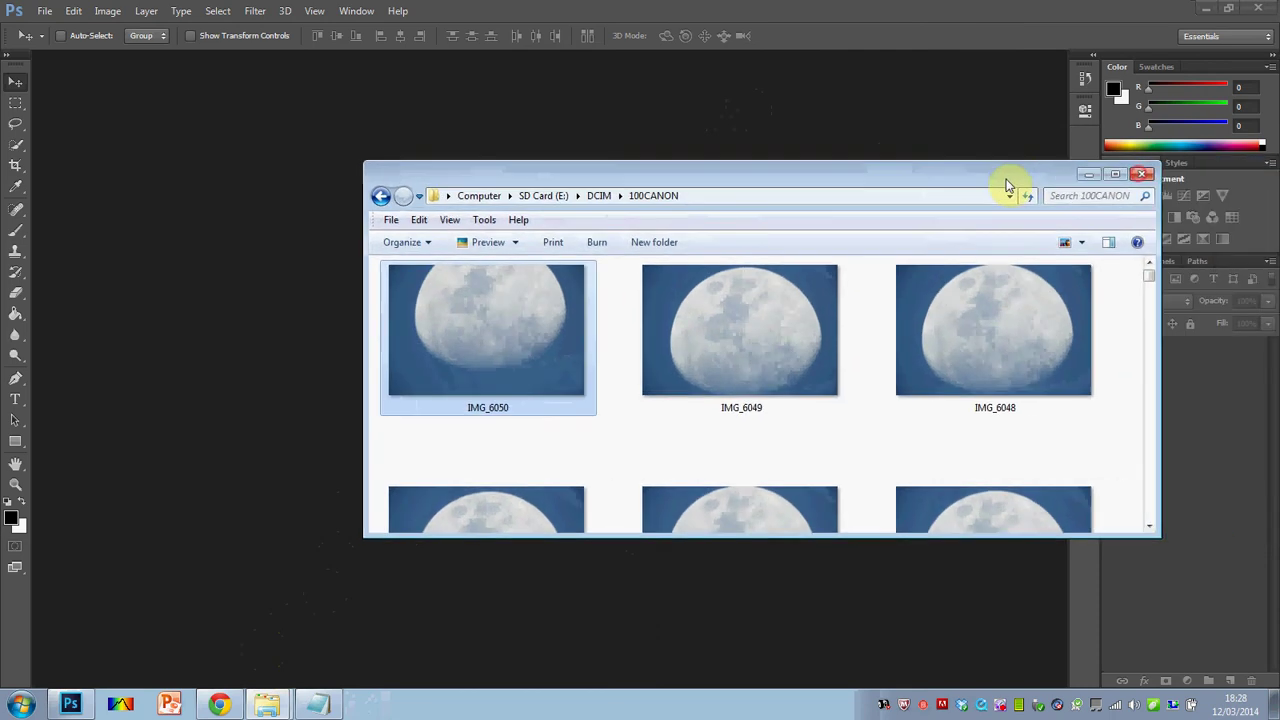
pyautogui.click(1089, 177)
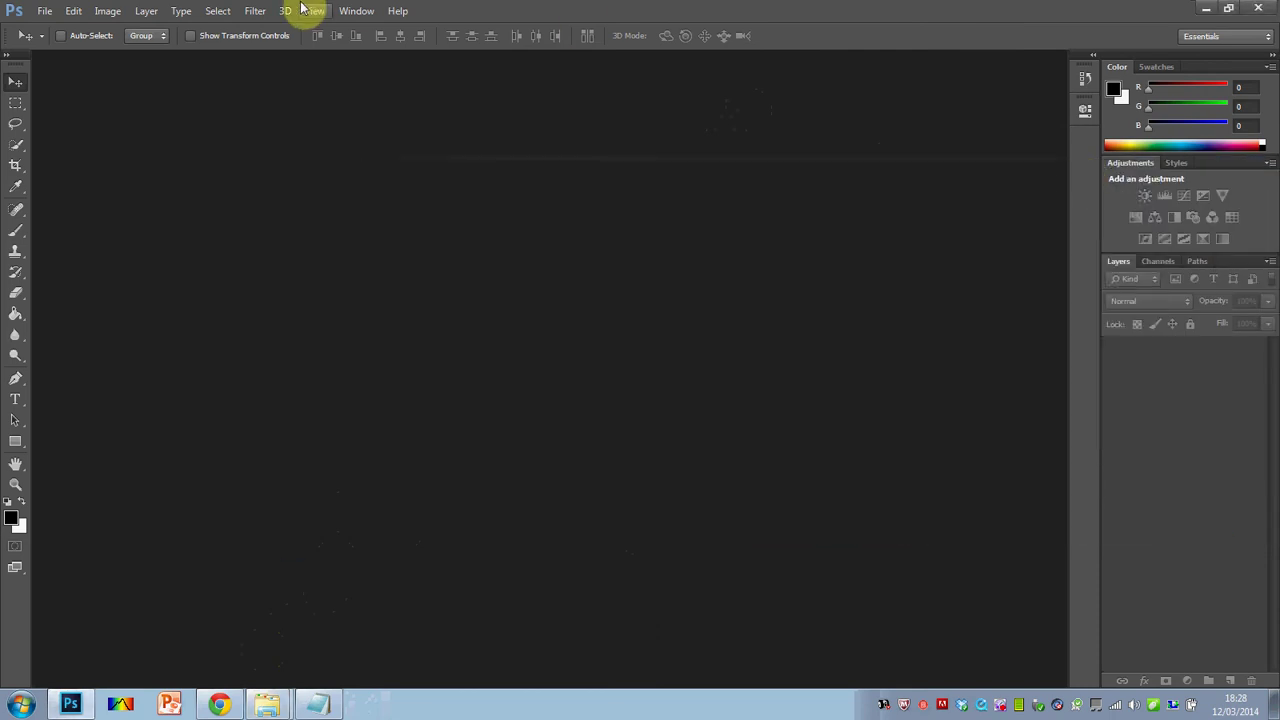
# Create a new A4 300 ppi document and fill its background black with the Paint Bucket
pyautogui.click(45, 11)
pyautogui.click(55, 29)
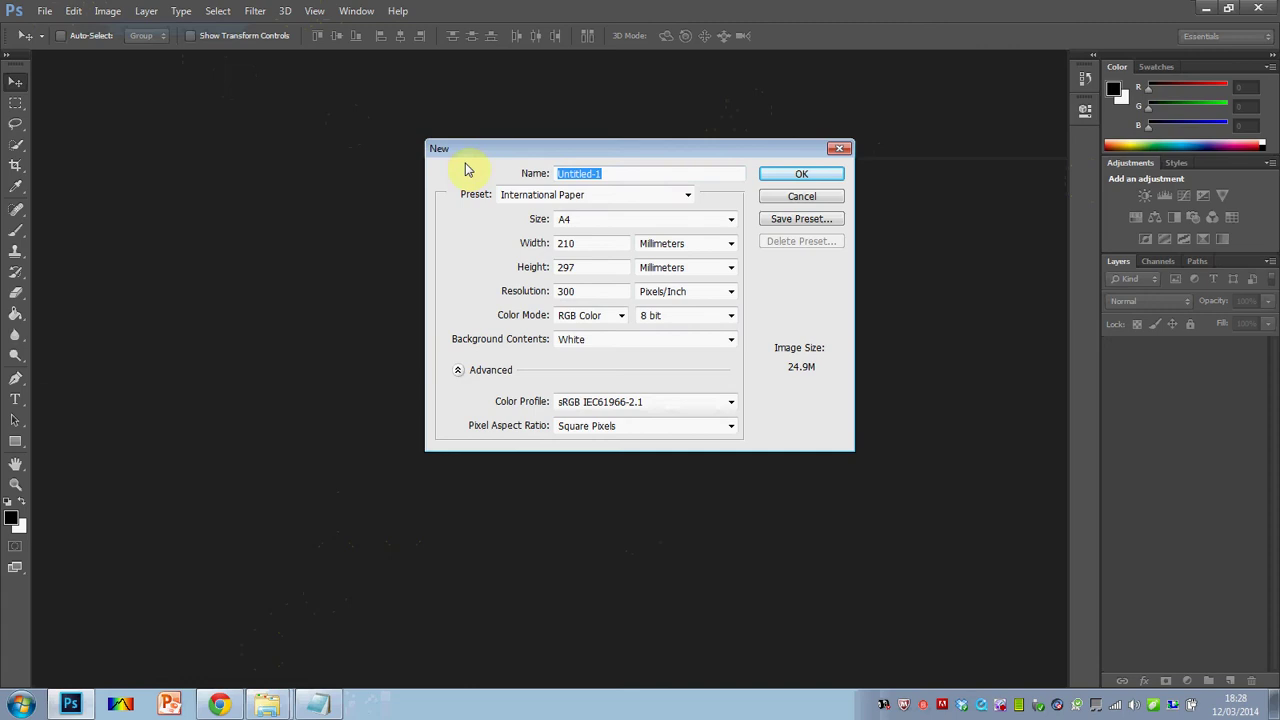
pyautogui.click(795, 174)
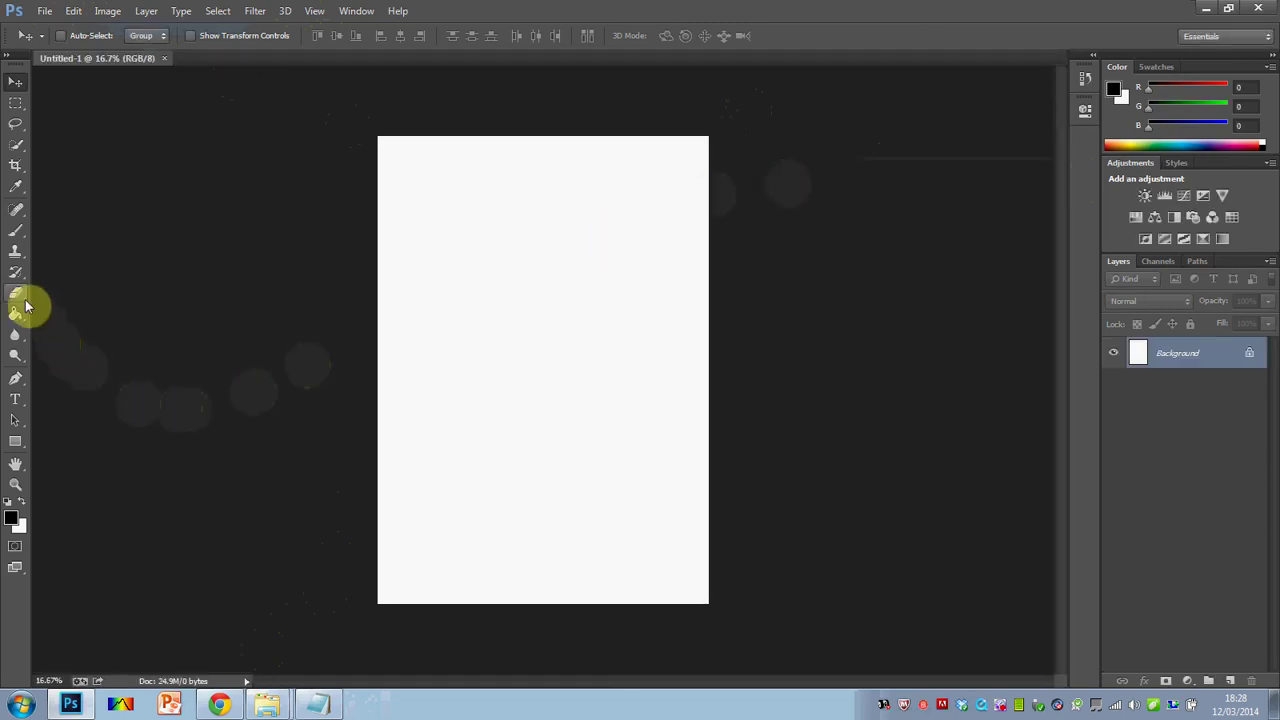
pyautogui.click(15, 313)
pyautogui.click(442, 306)
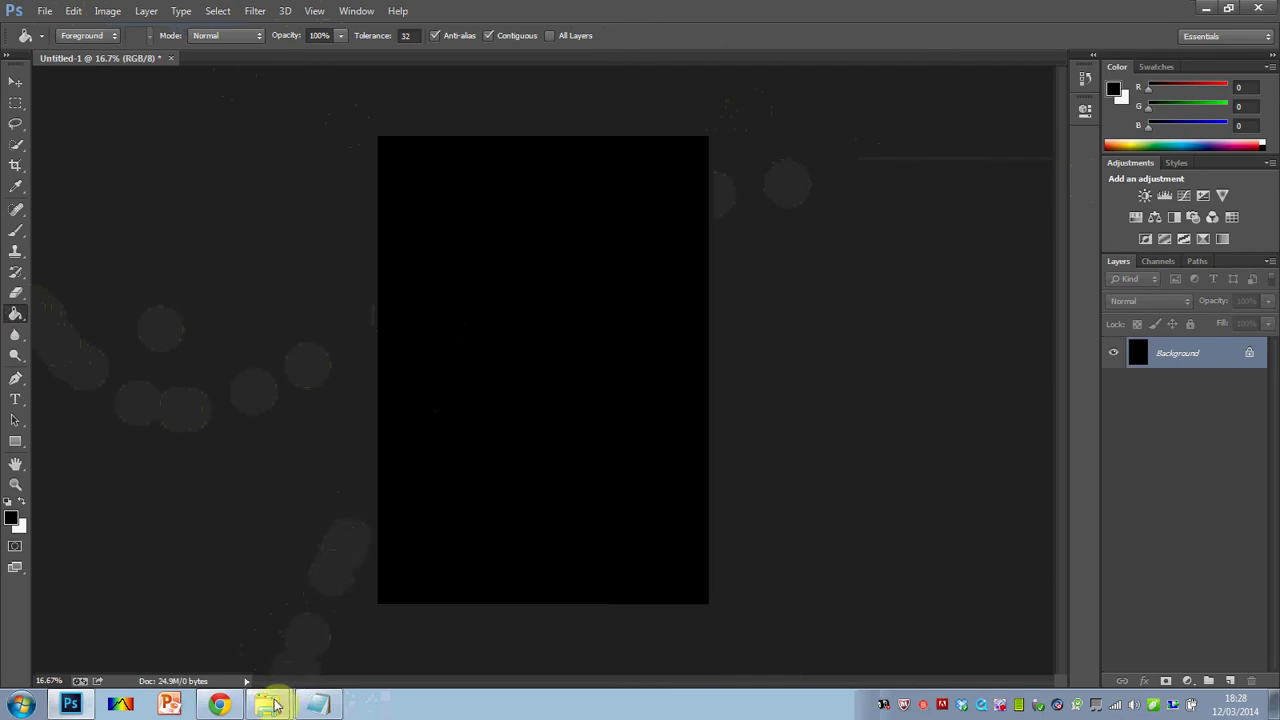
# Drag IMG_6050 from the 100CANON folder onto the canvas, shift it left, and commit the placement
pyautogui.moveTo(272, 706)
pyautogui.click(255, 648)
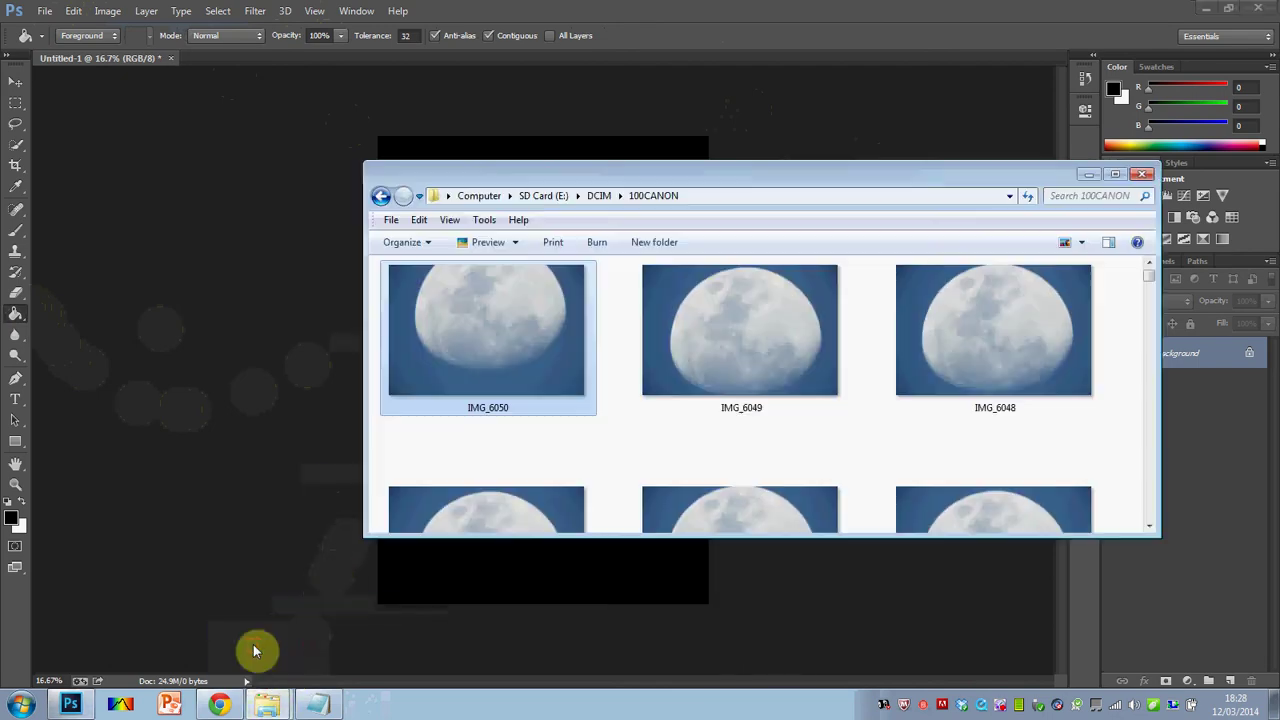
pyautogui.moveTo(580, 176); pyautogui.dragTo(778, 199)
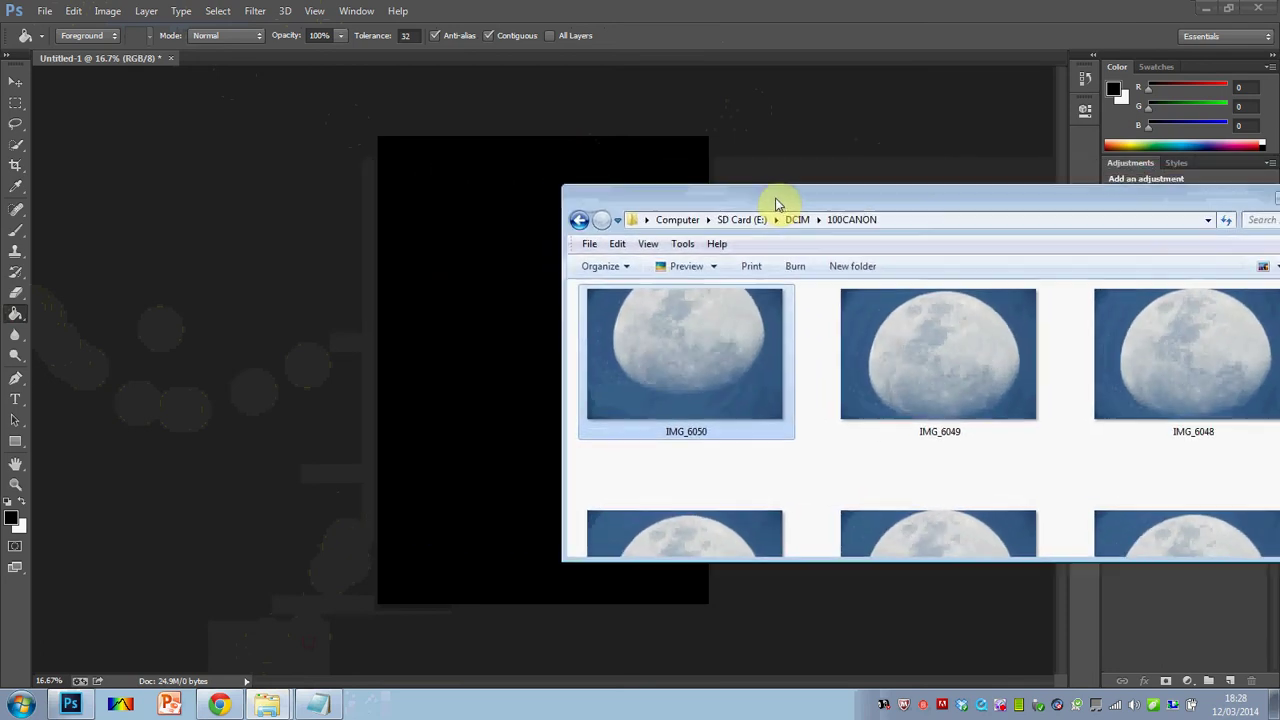
pyautogui.moveTo(710, 324); pyautogui.dragTo(480, 327)
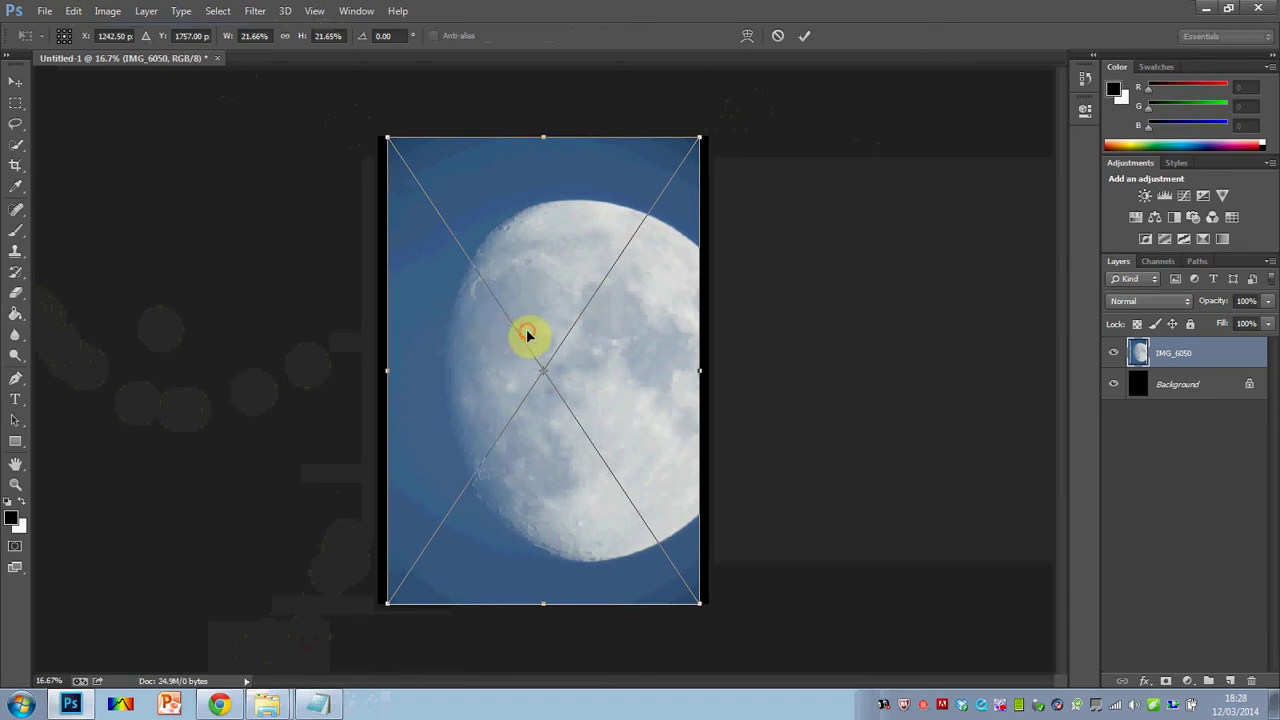
pyautogui.moveTo(529, 334)
pyautogui.mouseDown()
pyautogui.moveTo(462, 344)
pyautogui.moveTo(474, 335)
pyautogui.mouseUp()
pyautogui.press('g')
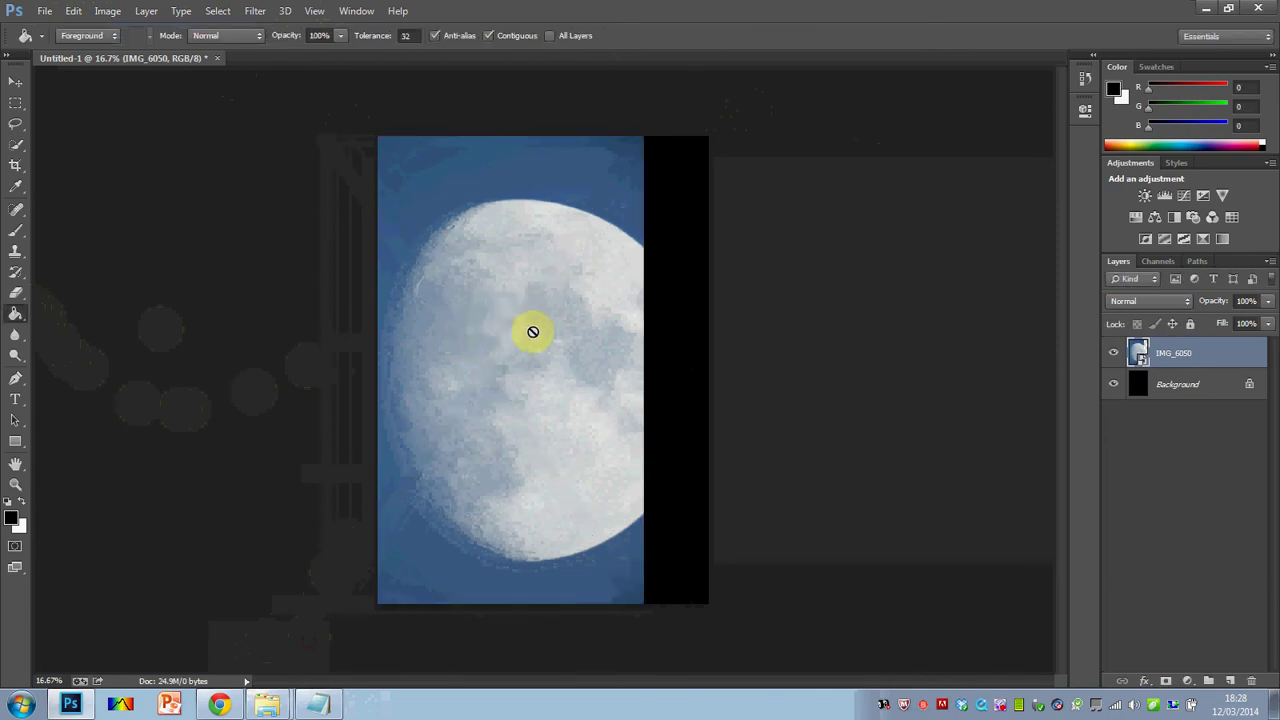
# Place IMG_6049 from the 100CANON folder onto the canvas and commit it
pyautogui.moveTo(285, 703)
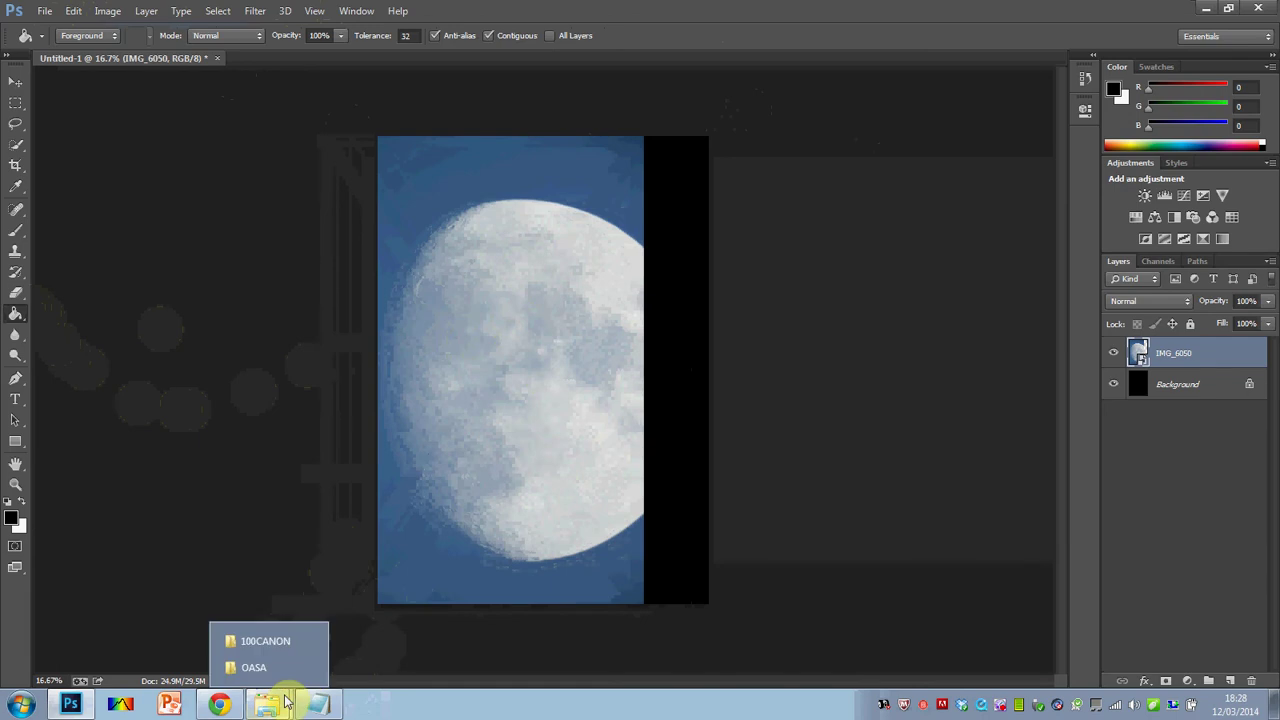
pyautogui.click(268, 642)
pyautogui.moveTo(953, 338); pyautogui.dragTo(509, 419)
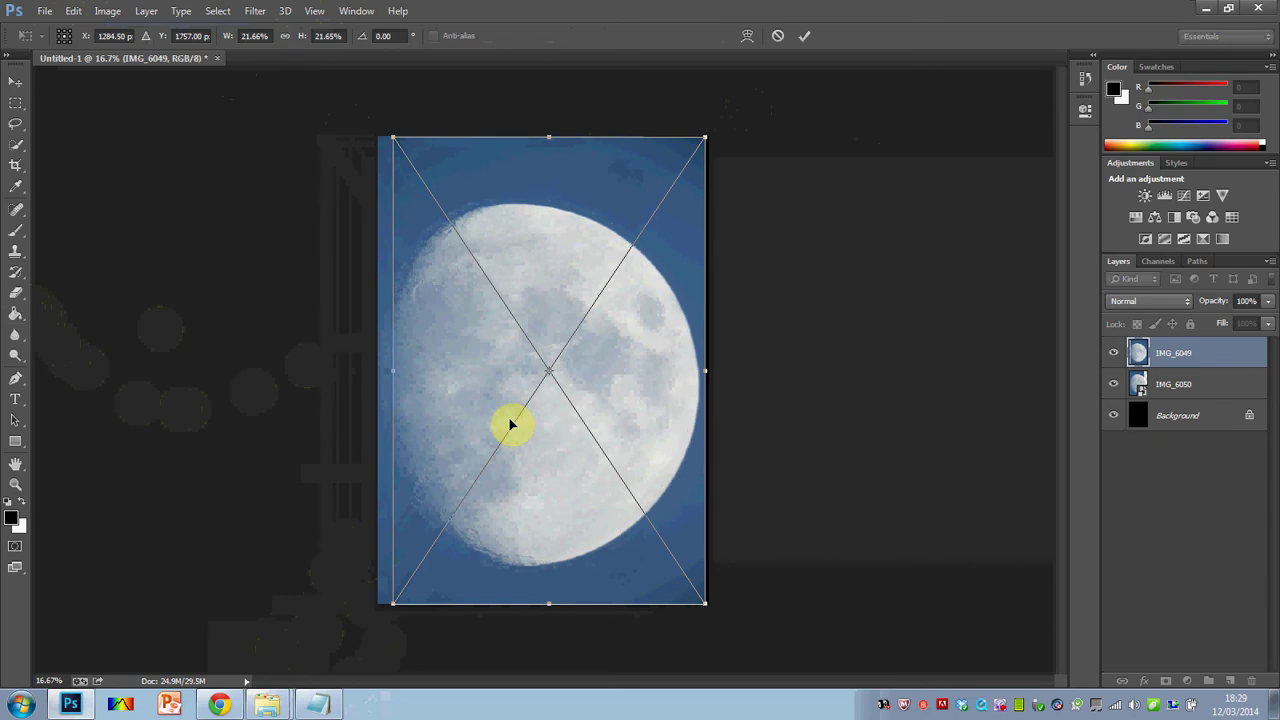
pyautogui.press('g')
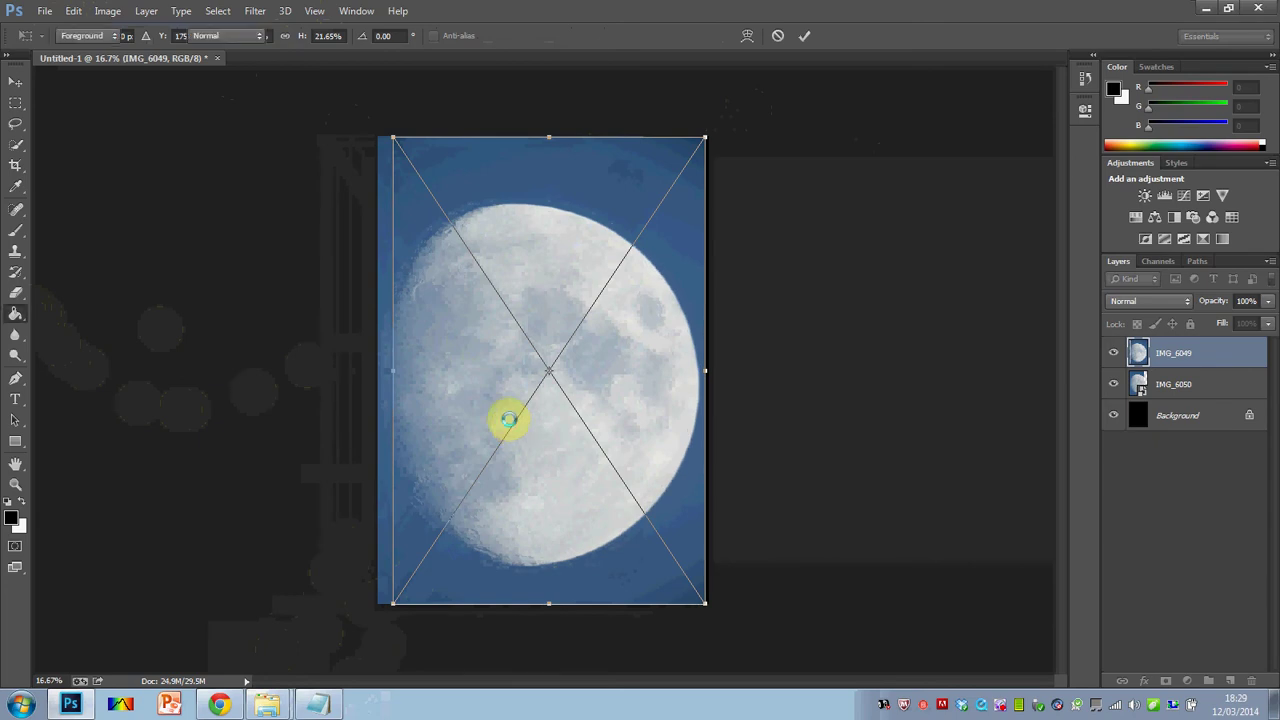
pyautogui.click(508, 420)
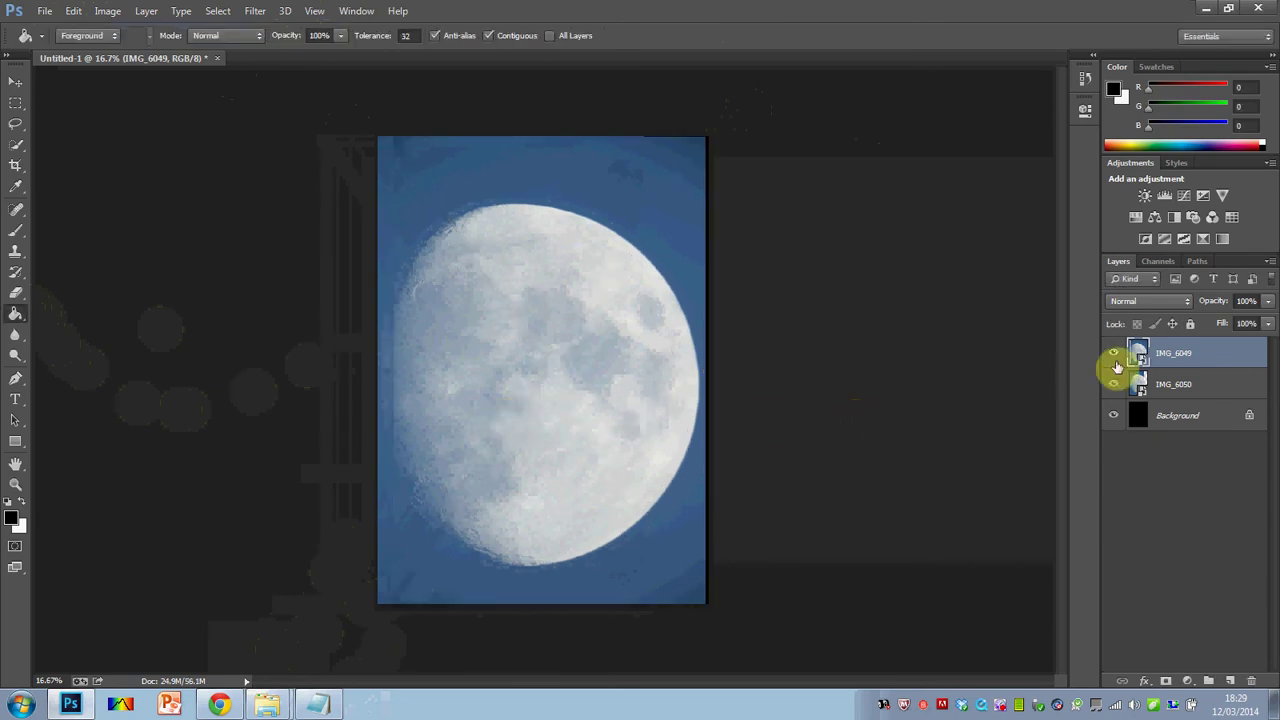
# Lower the IMG_6049 layer's opacity to 55%
pyautogui.click(1270, 302)
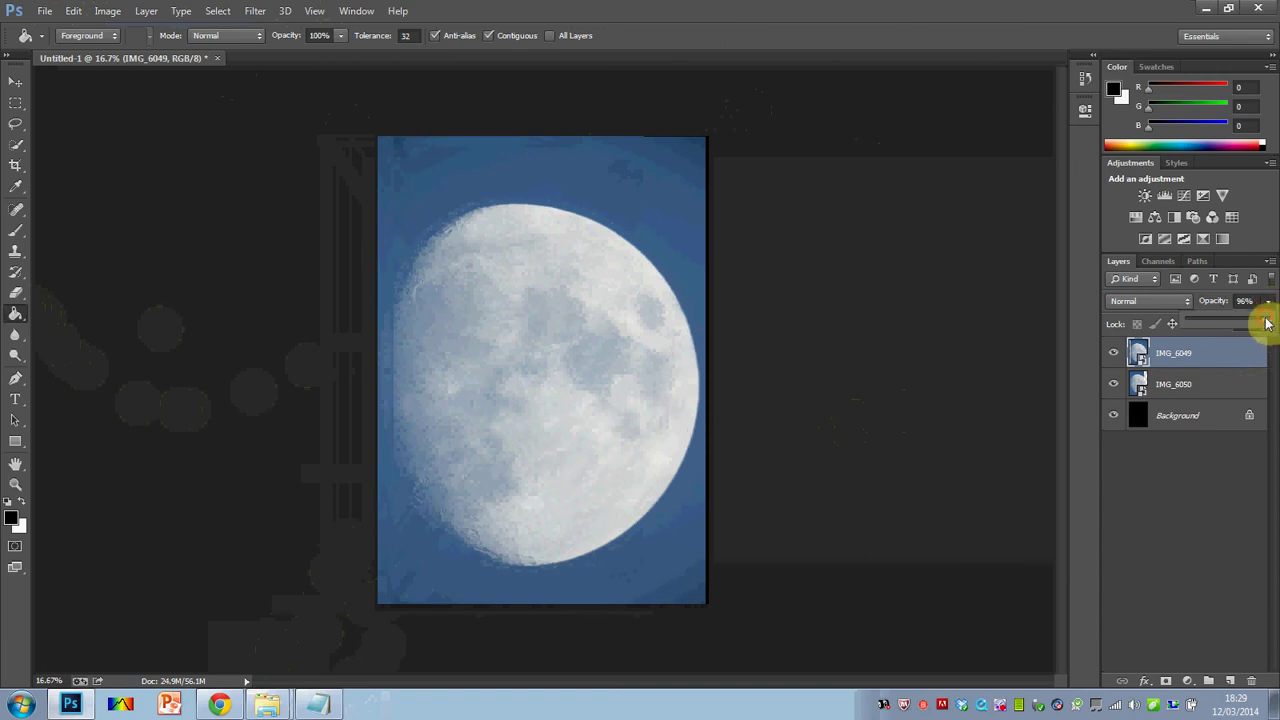
pyautogui.moveTo(1266, 322); pyautogui.dragTo(1231, 323)
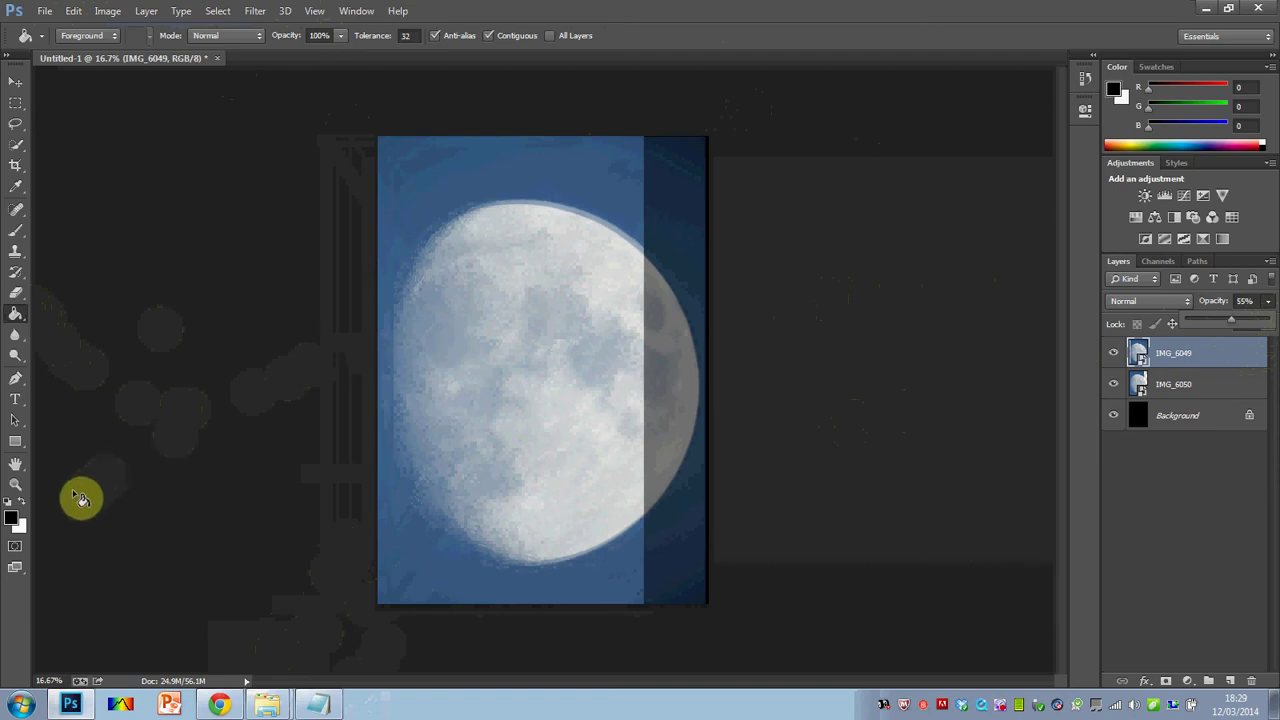
pyautogui.click(15, 484)
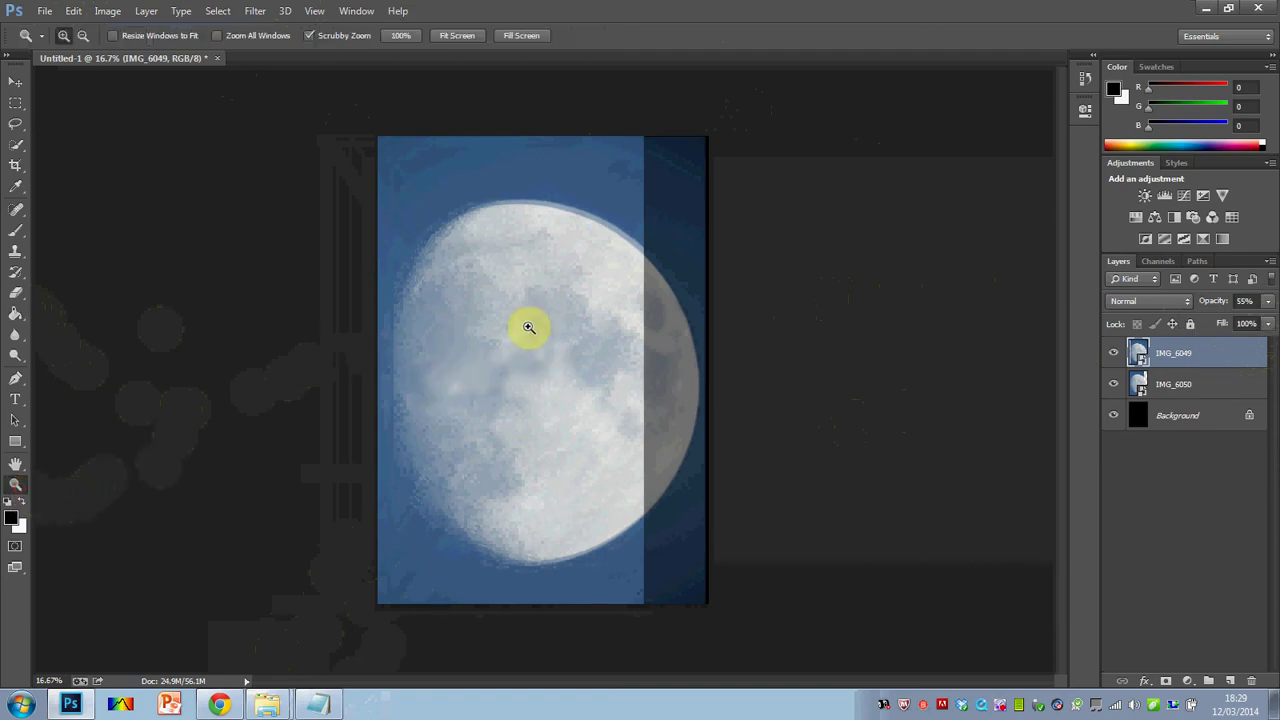
# Zoom to 33.3% and nudge the IMG_6049 moon to line up with IMG_6050
pyautogui.click(408, 286)
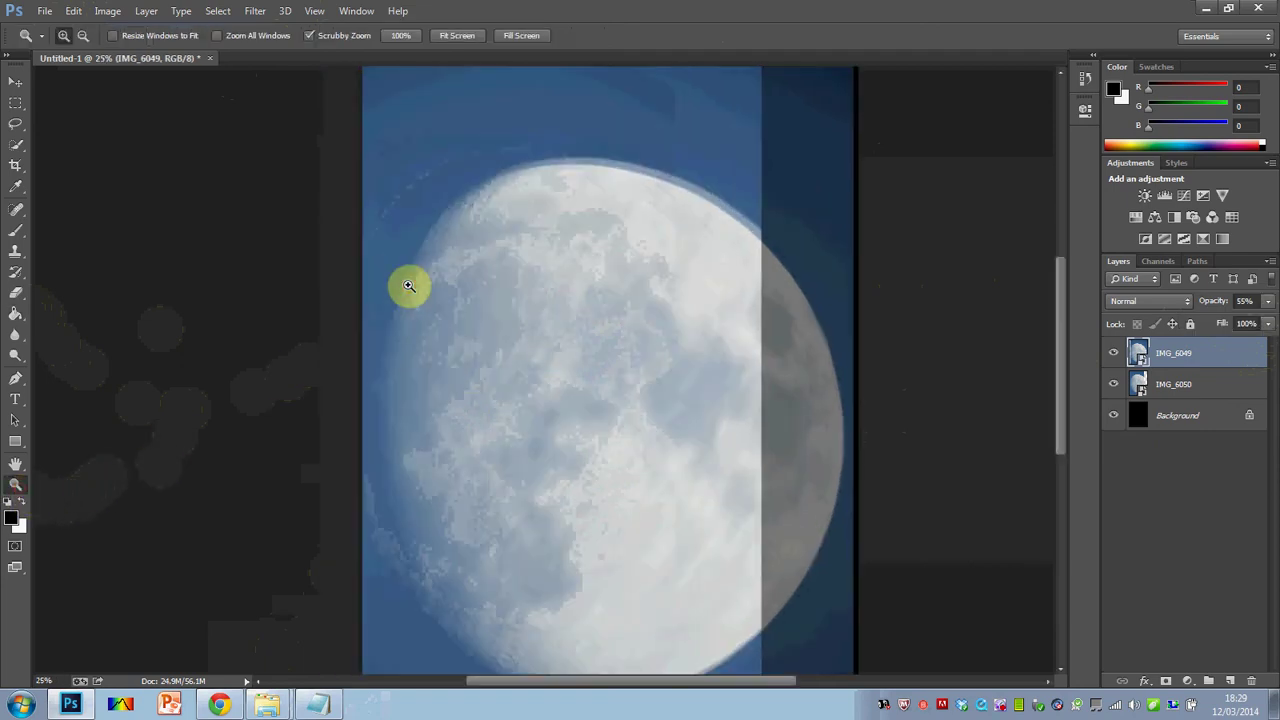
pyautogui.click(462, 310)
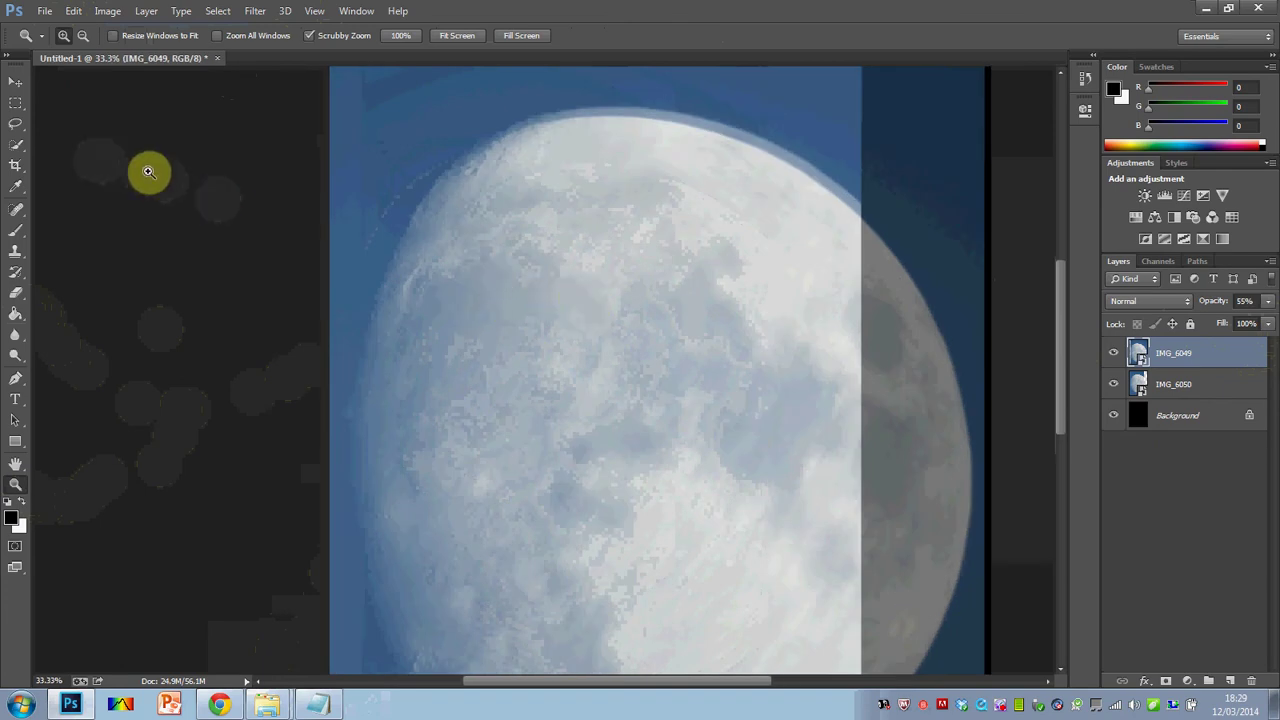
pyautogui.click(15, 81)
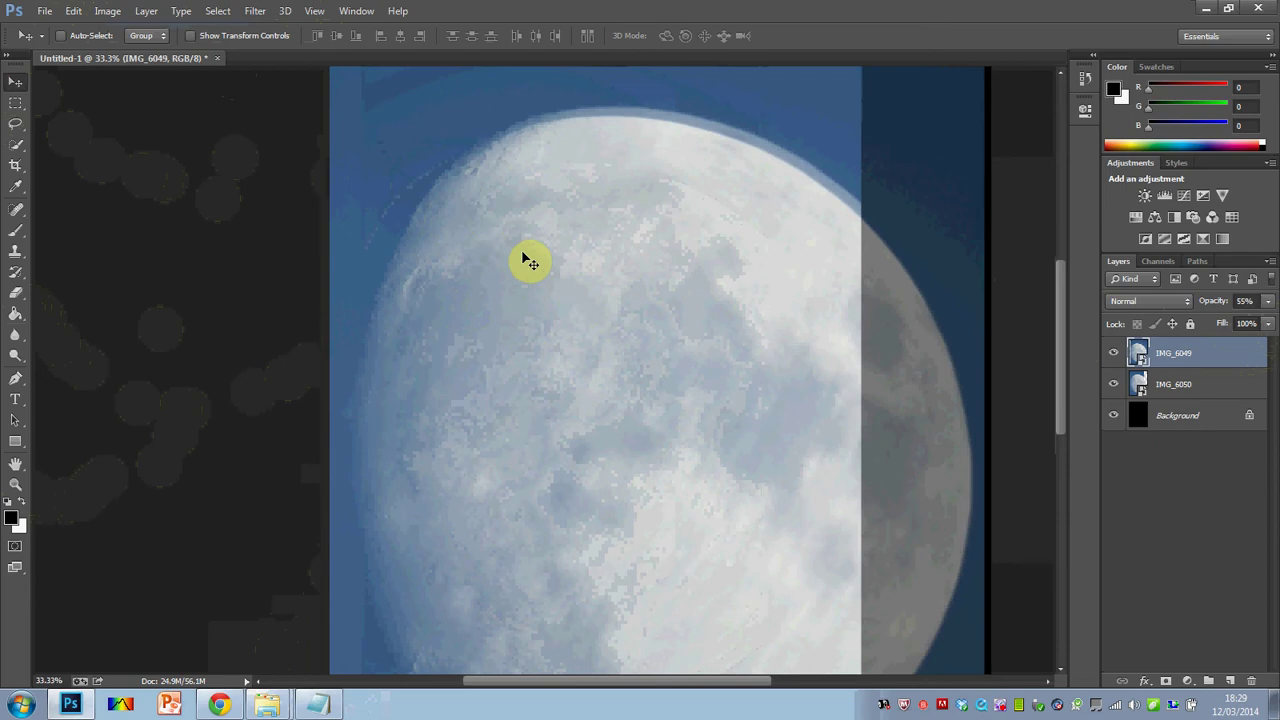
pyautogui.click(542, 289)
pyautogui.moveTo(542, 288); pyautogui.dragTo(531, 265)
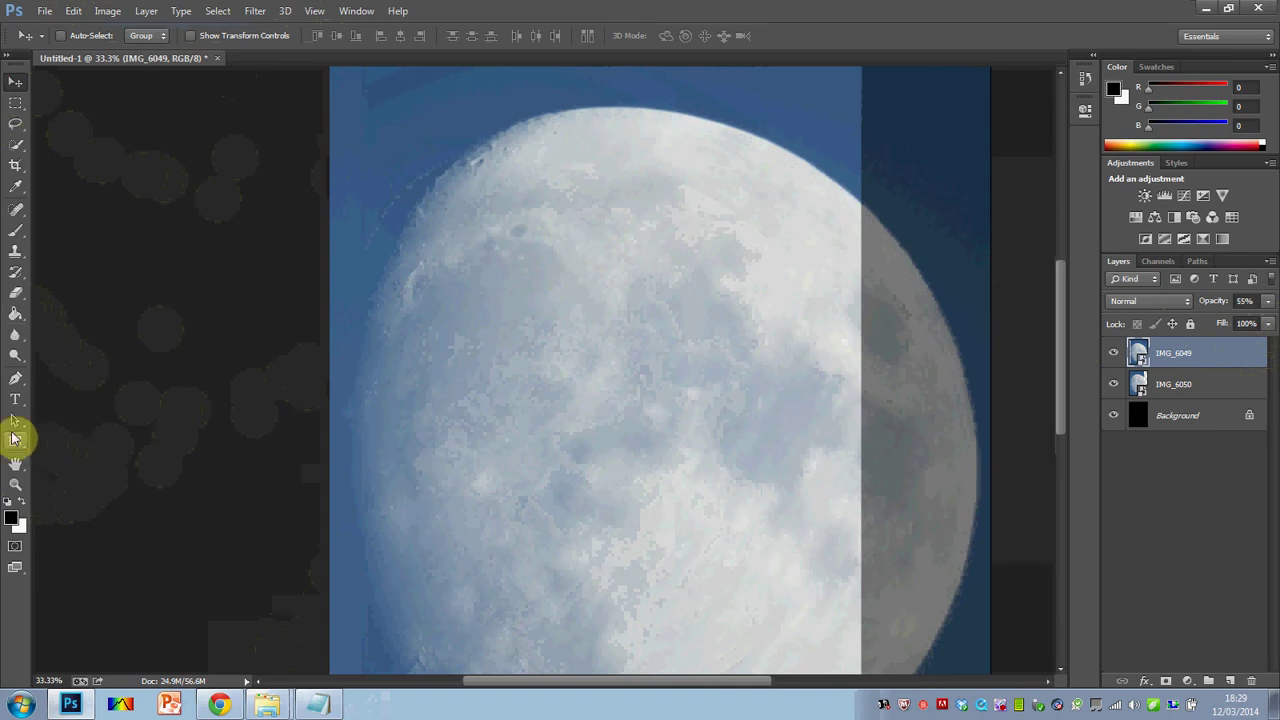
# Zoom in to 100% to check the moon alignment, then fit the document on screen
pyautogui.click(16, 483)
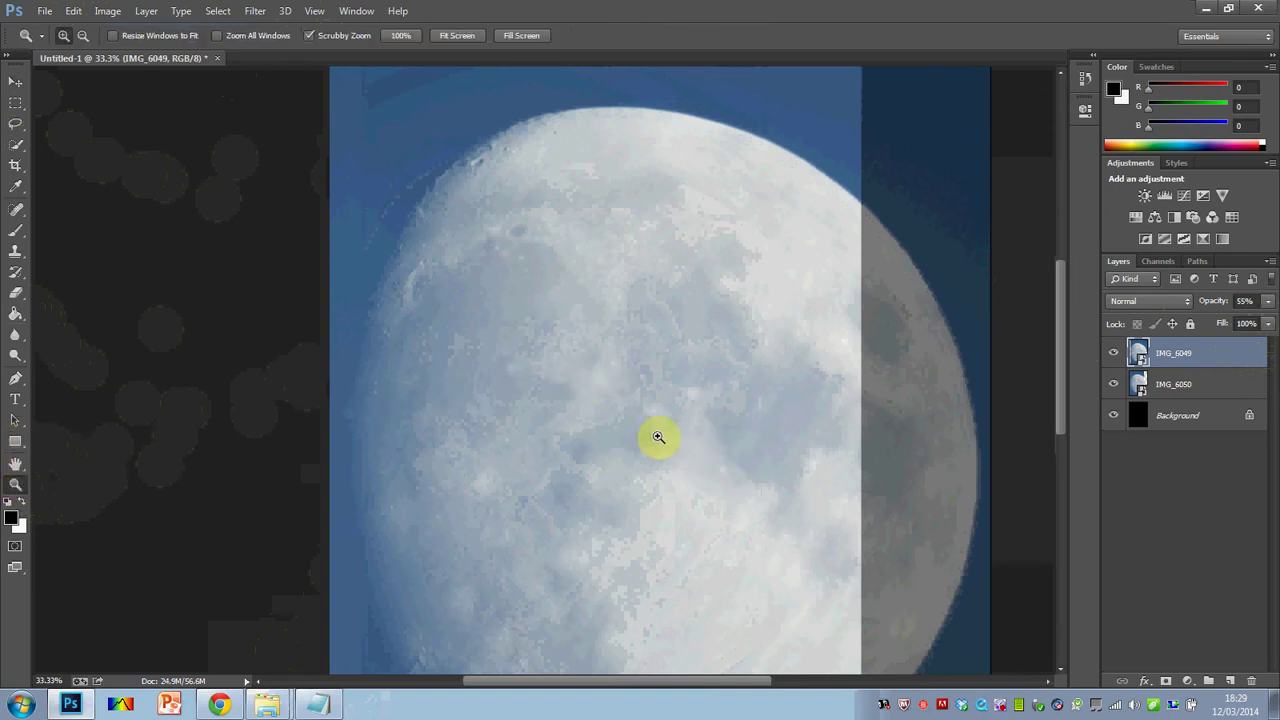
pyautogui.click(429, 409)
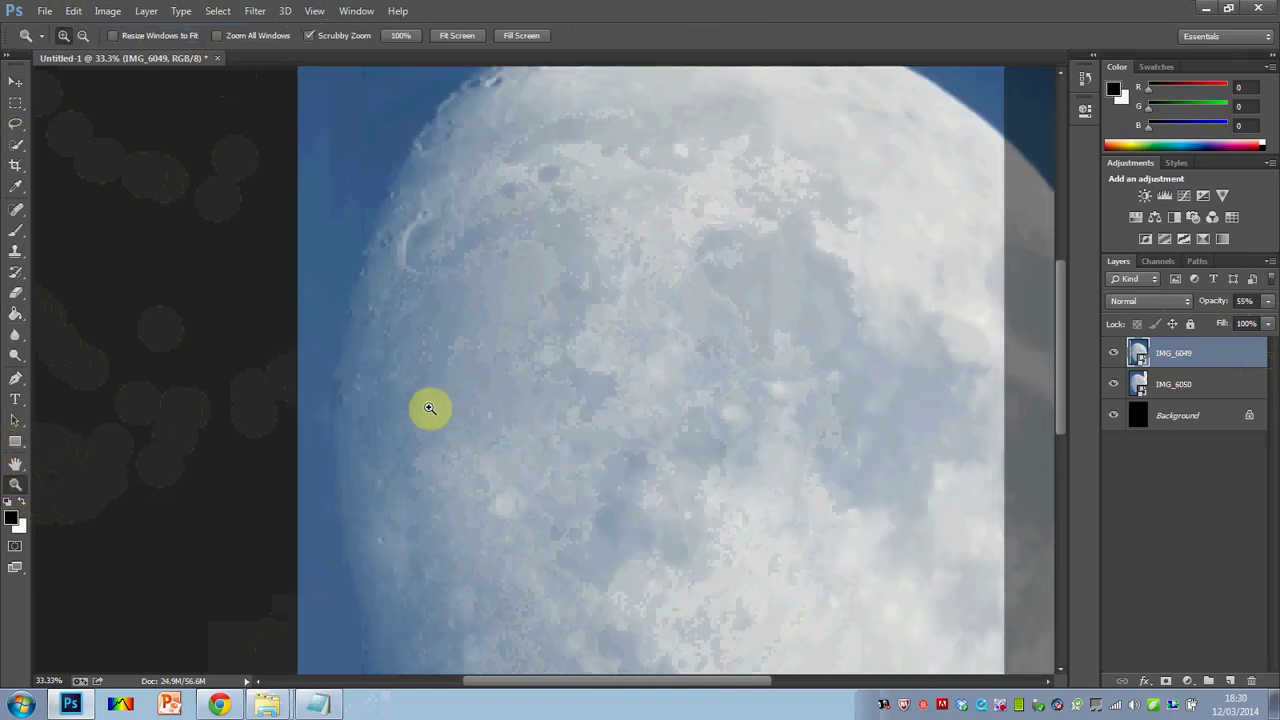
pyautogui.click(514, 423)
pyautogui.click(547, 407)
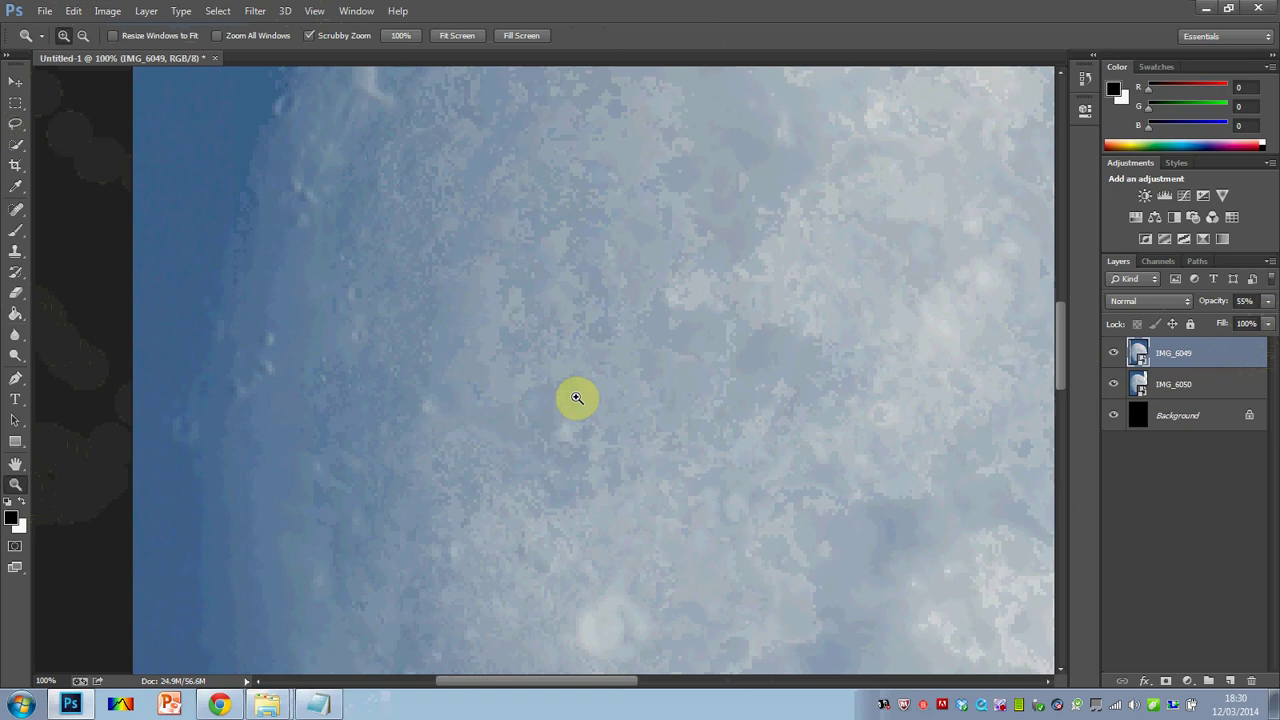
pyautogui.rightClick(588, 349)
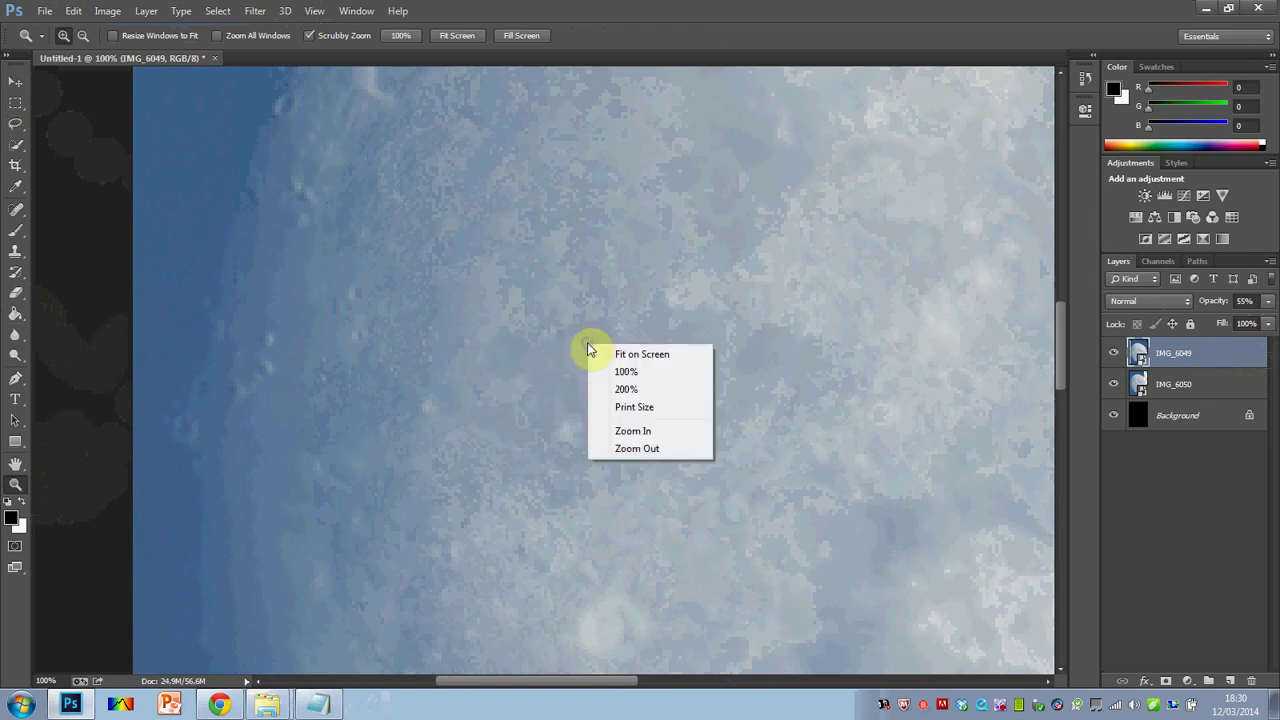
pyautogui.click(597, 354)
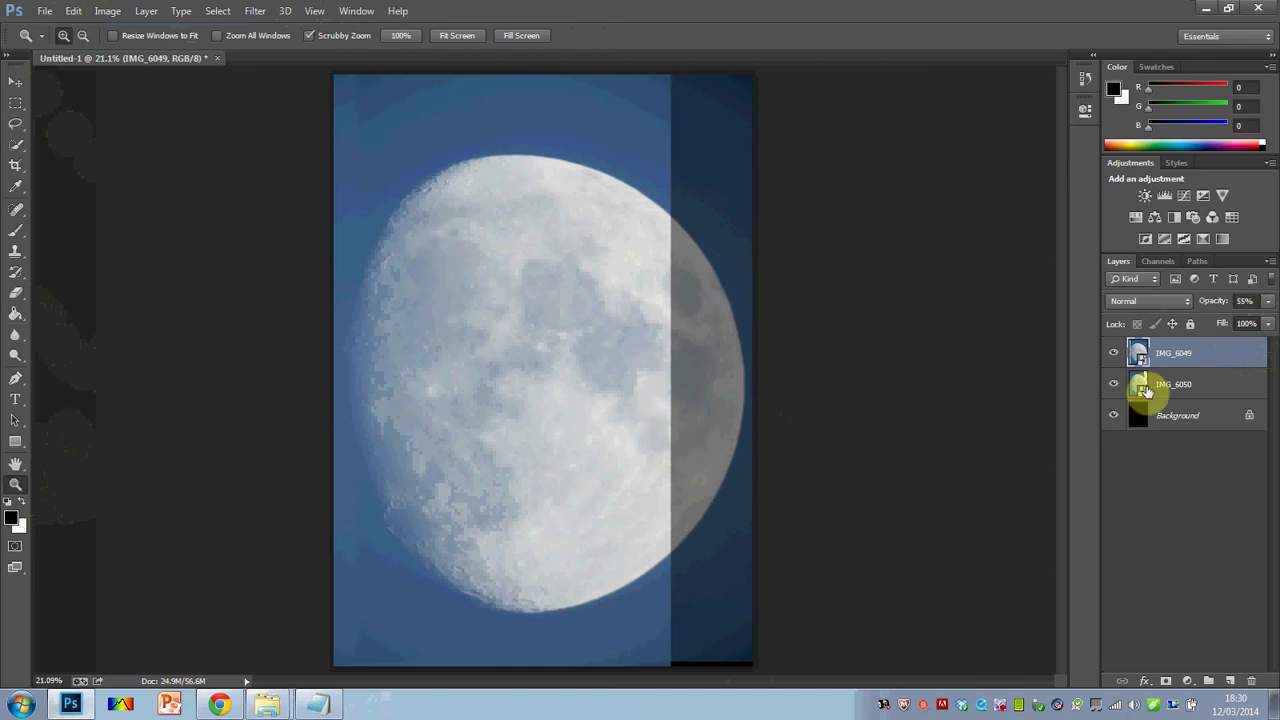
# Return the IMG_6049 layer to 100% opacity and rasterize it for erasing
pyautogui.click(1270, 303)
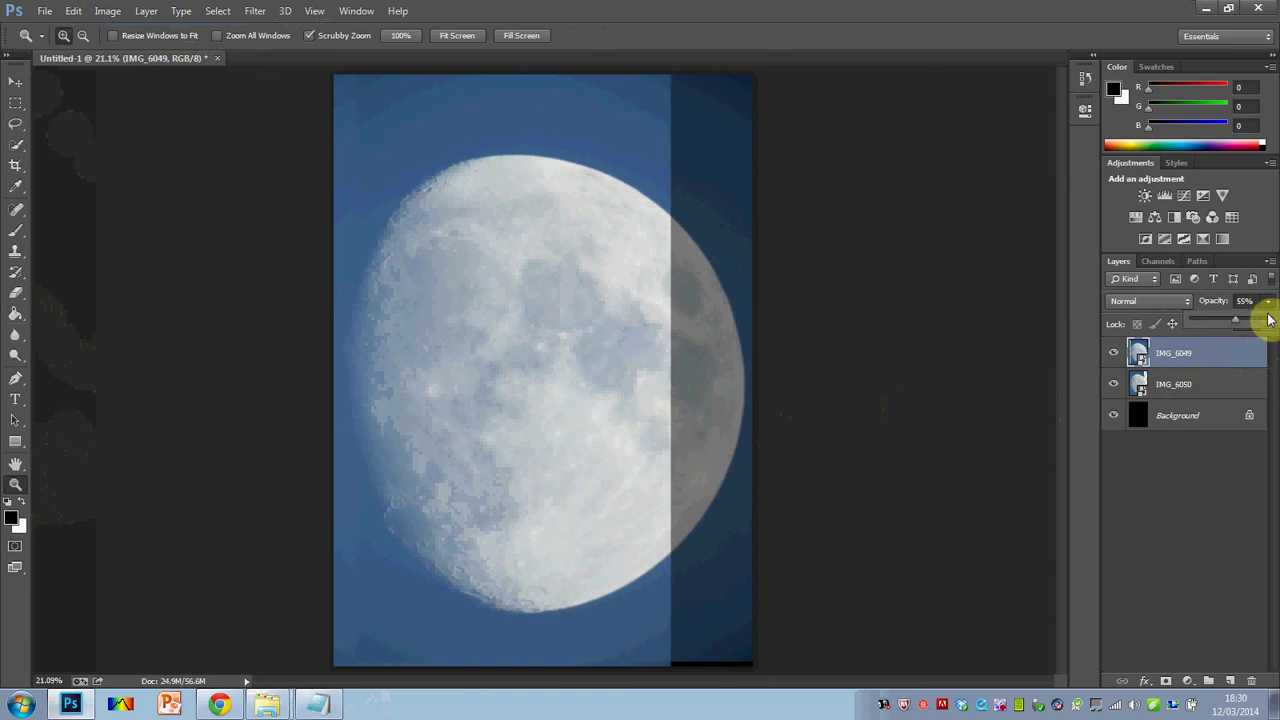
pyautogui.moveTo(1236, 325); pyautogui.dragTo(1276, 335)
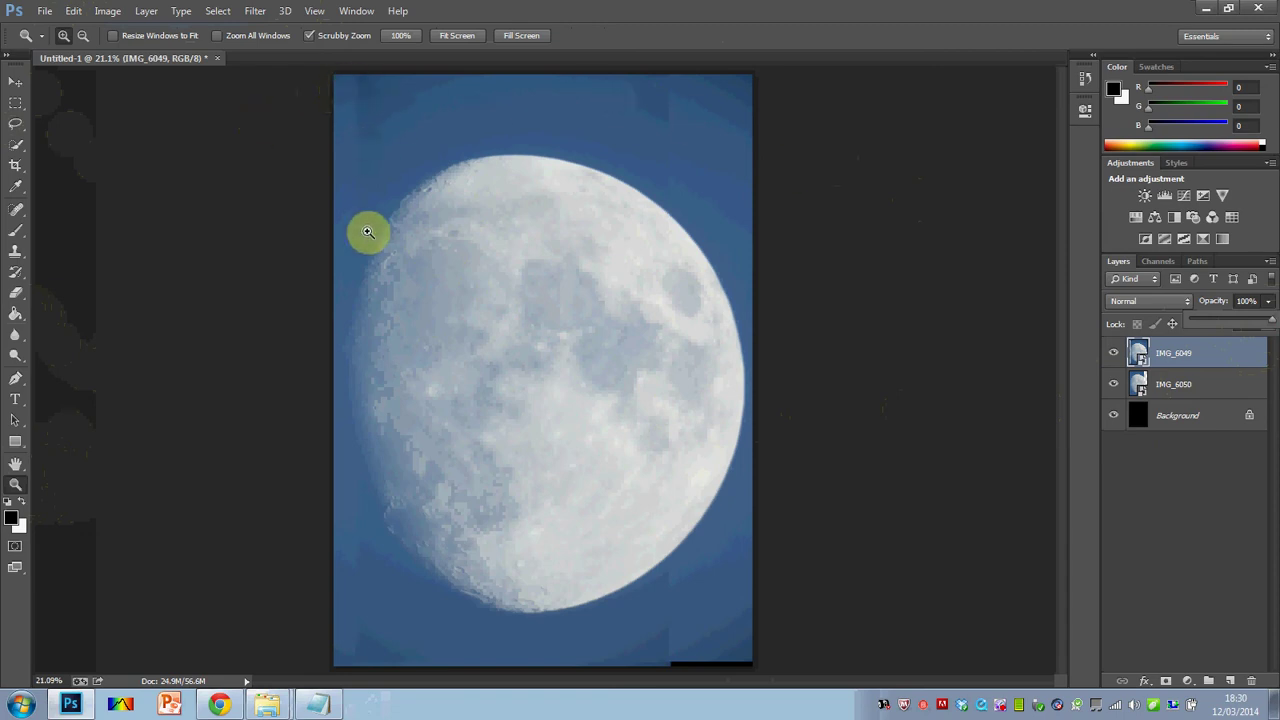
pyautogui.click(16, 292)
pyautogui.click(288, 195)
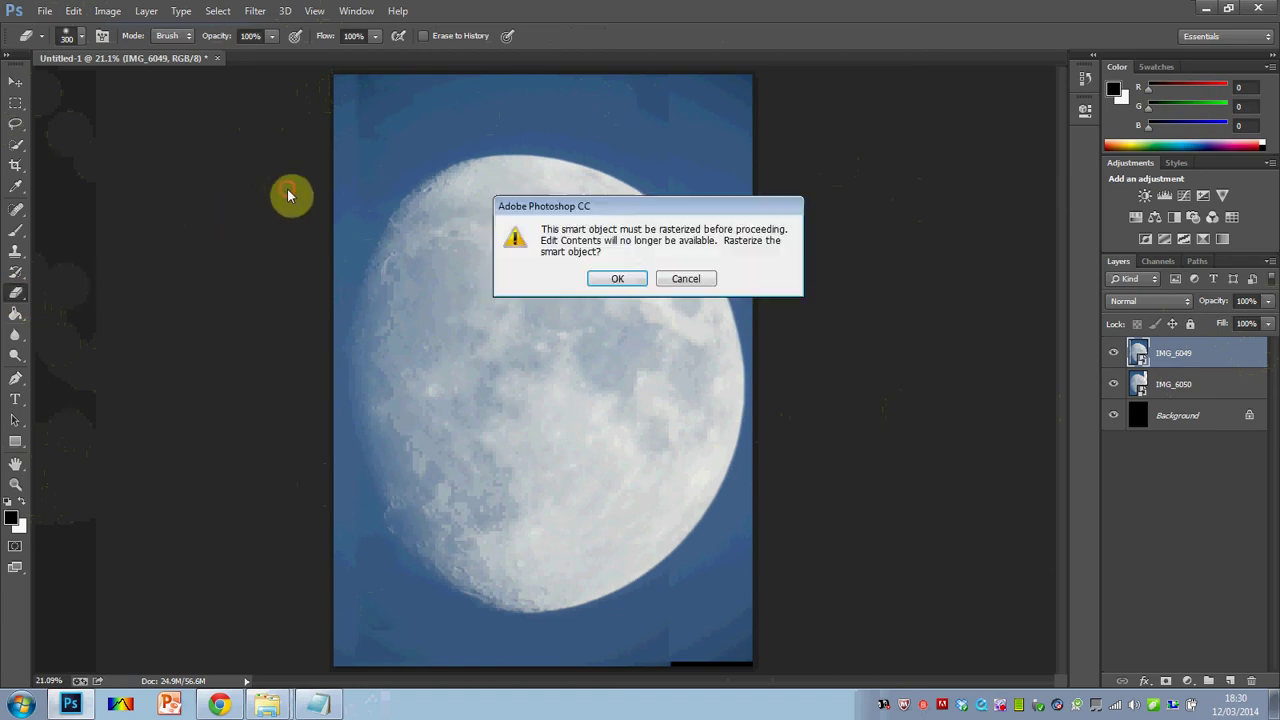
pyautogui.click(615, 278)
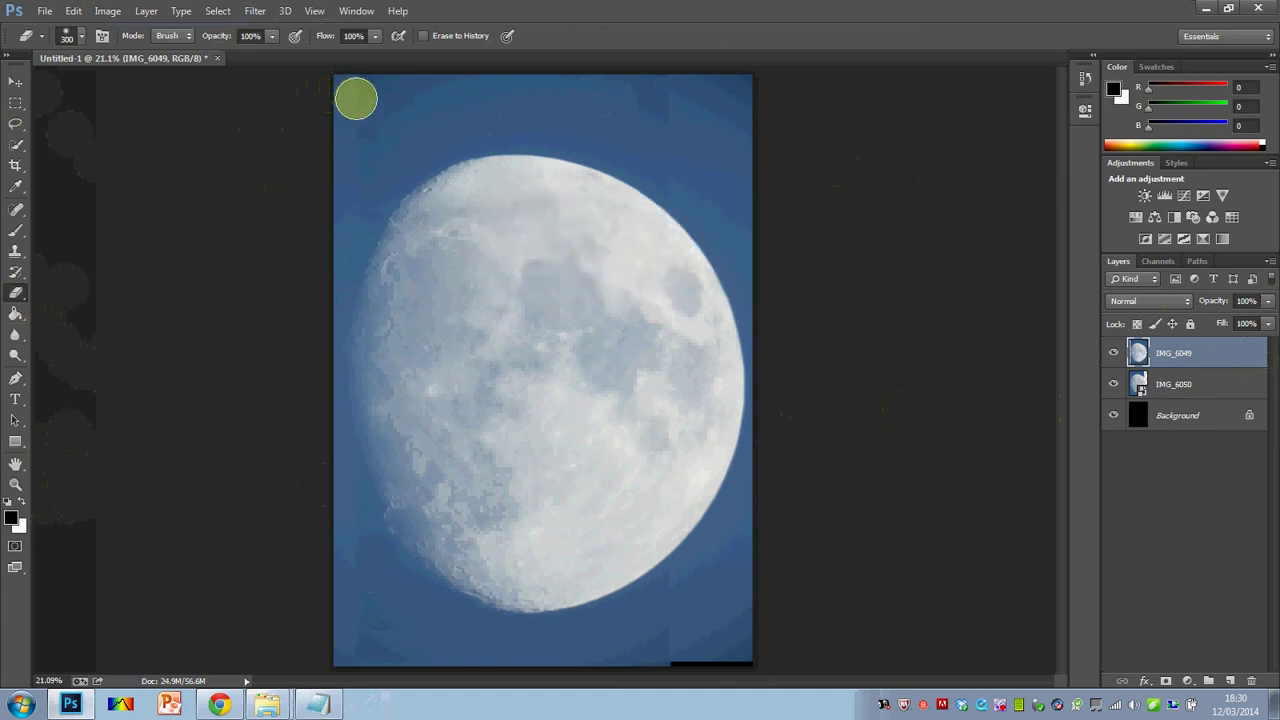
# Erase along the left edge, then set the eraser to 11% hardness and 500 px
pyautogui.moveTo(356, 88); pyautogui.dragTo(357, 177)
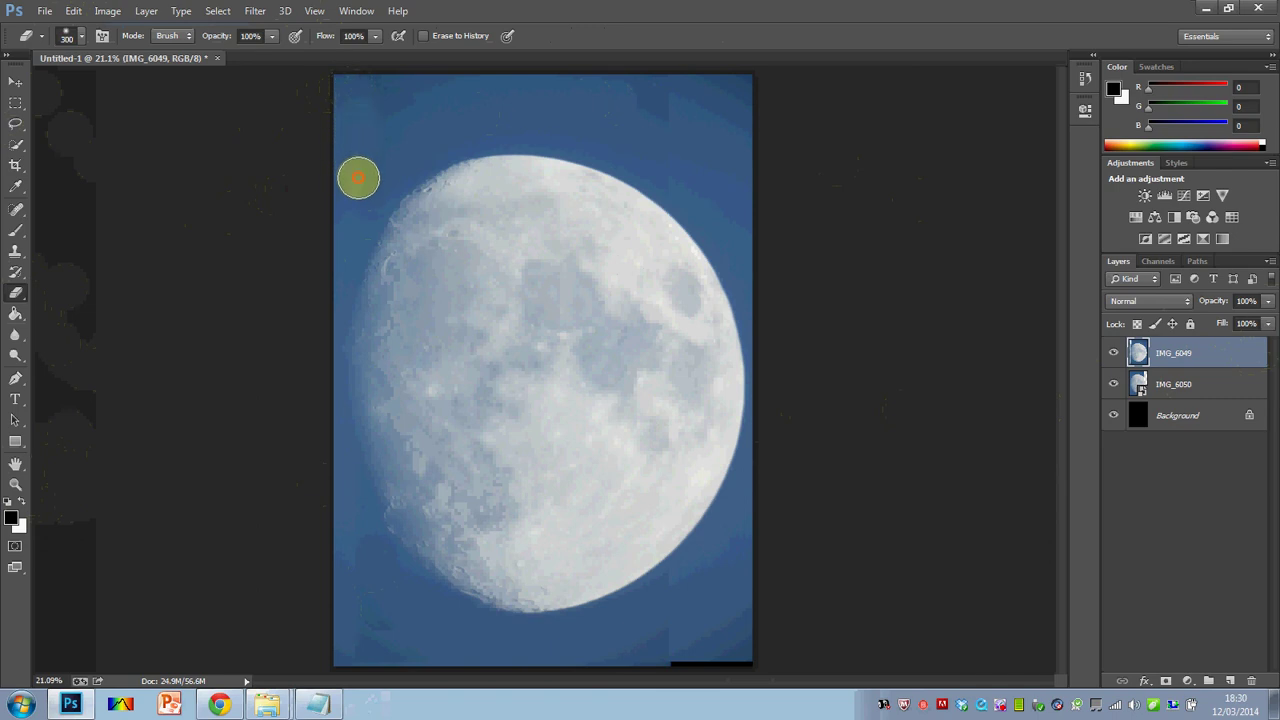
pyautogui.click(76, 40)
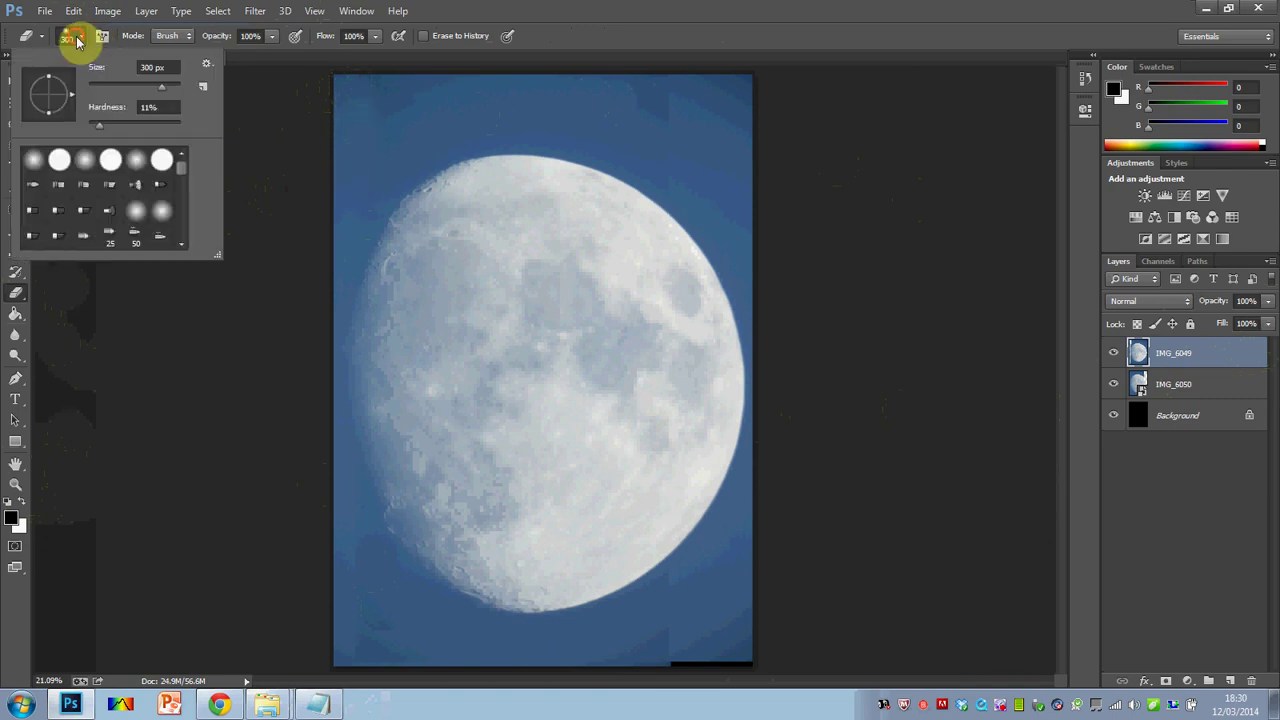
pyautogui.click(142, 114)
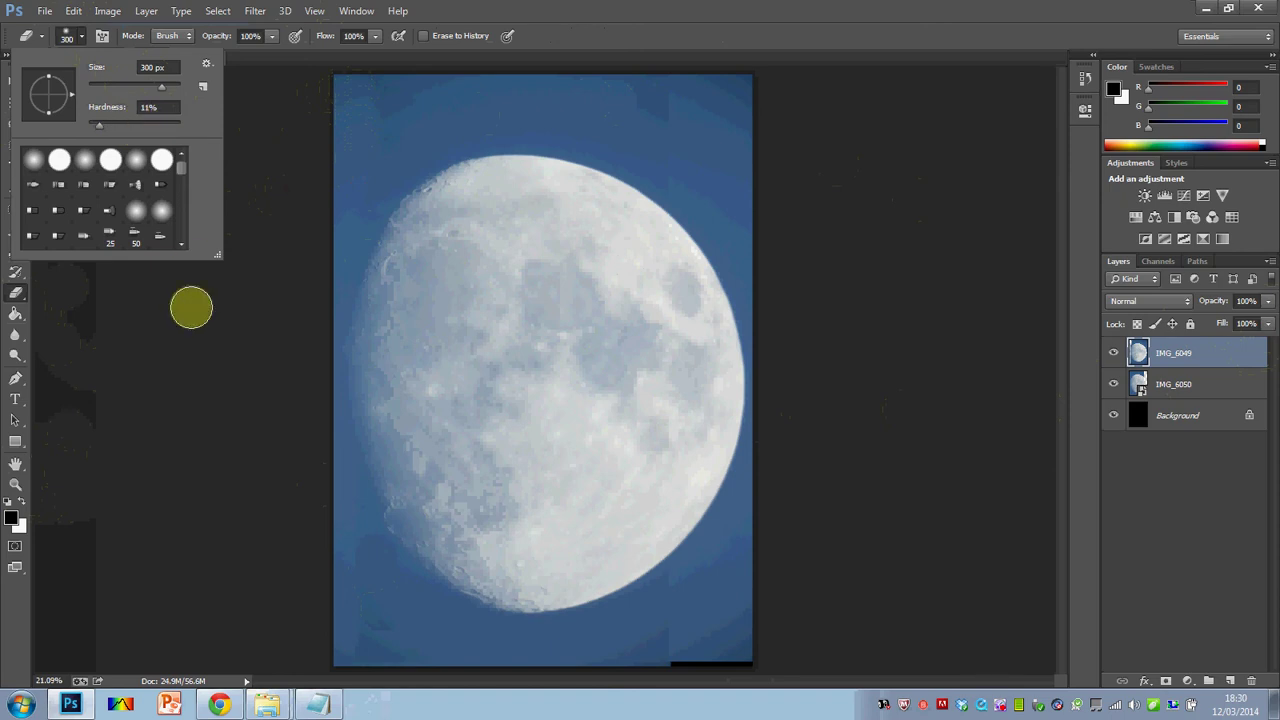
pyautogui.click(203, 377)
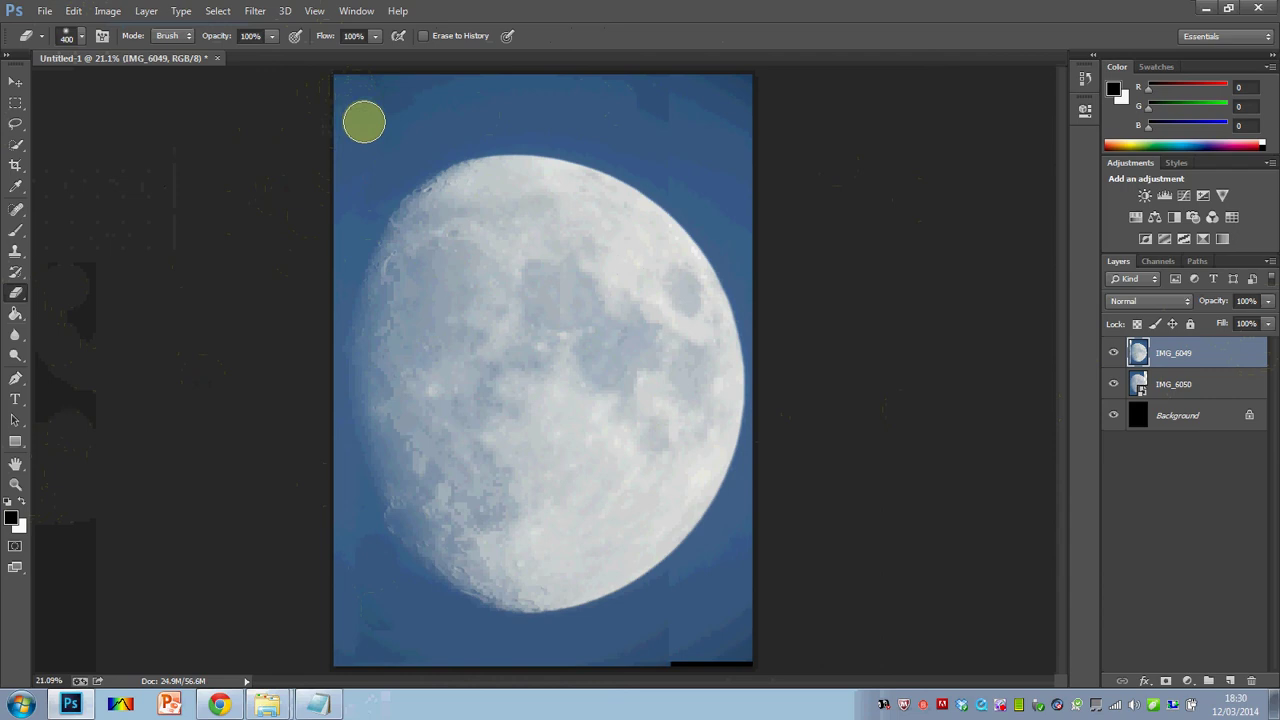
pyautogui.press(']')
pyautogui.press(']')
pyautogui.press(']')
pyautogui.press(']')
pyautogui.press(']')
pyautogui.press(']')
pyautogui.press(']')
pyautogui.press('[')
pyautogui.press('[')
pyautogui.press('[')
pyautogui.press('[')
pyautogui.press('[')
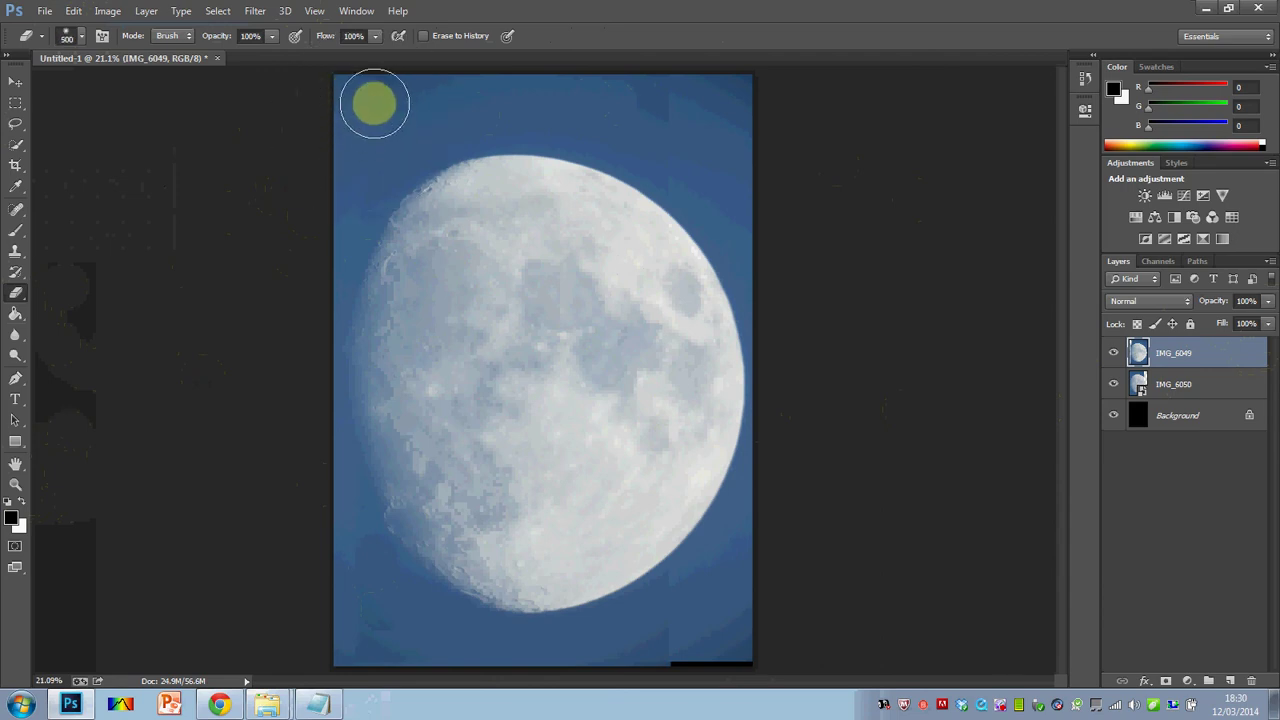
# Erase down the left side of the moon and undo the stray dark patch
pyautogui.moveTo(374, 192)
pyautogui.mouseDown()
pyautogui.moveTo(377, 432)
pyautogui.moveTo(360, 667)
pyautogui.moveTo(364, 646)
pyautogui.moveTo(413, 669)
pyautogui.moveTo(598, 655)
pyautogui.moveTo(688, 648)
pyautogui.mouseUp()
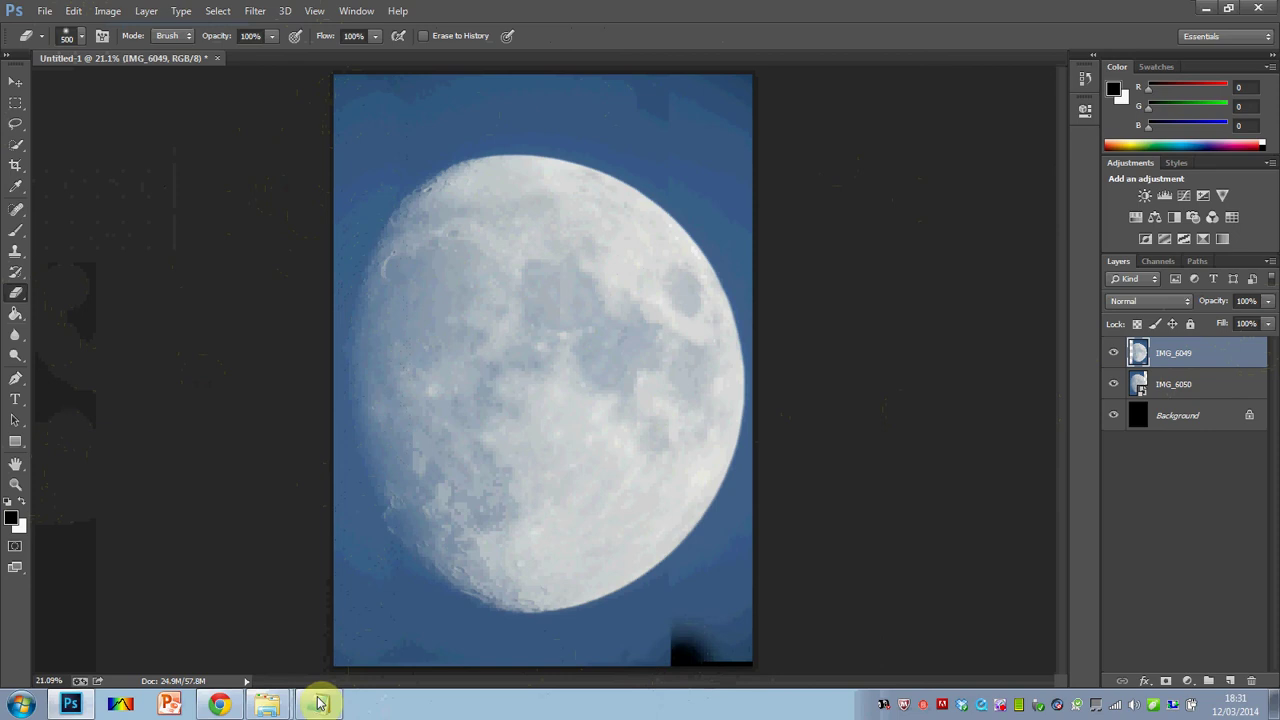
pyautogui.hotkey('ctrl', 'z')
pyautogui.click(100, 593)
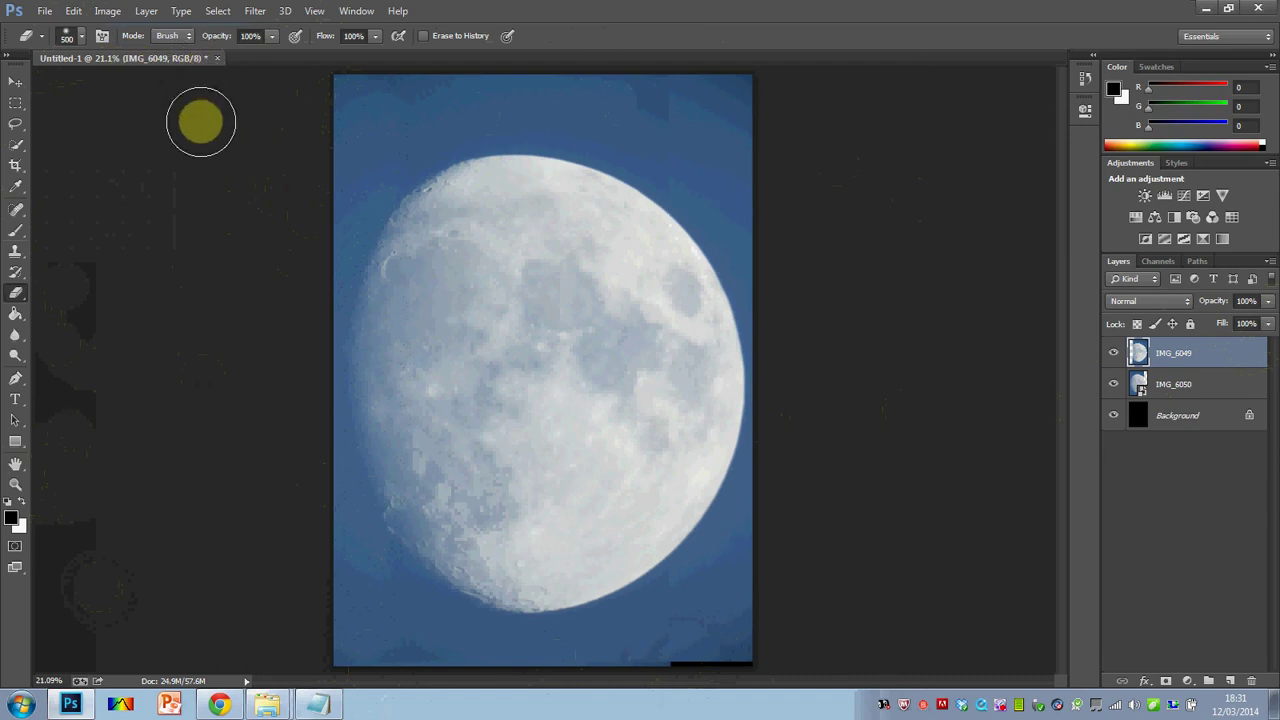
pyautogui.click(17, 88)
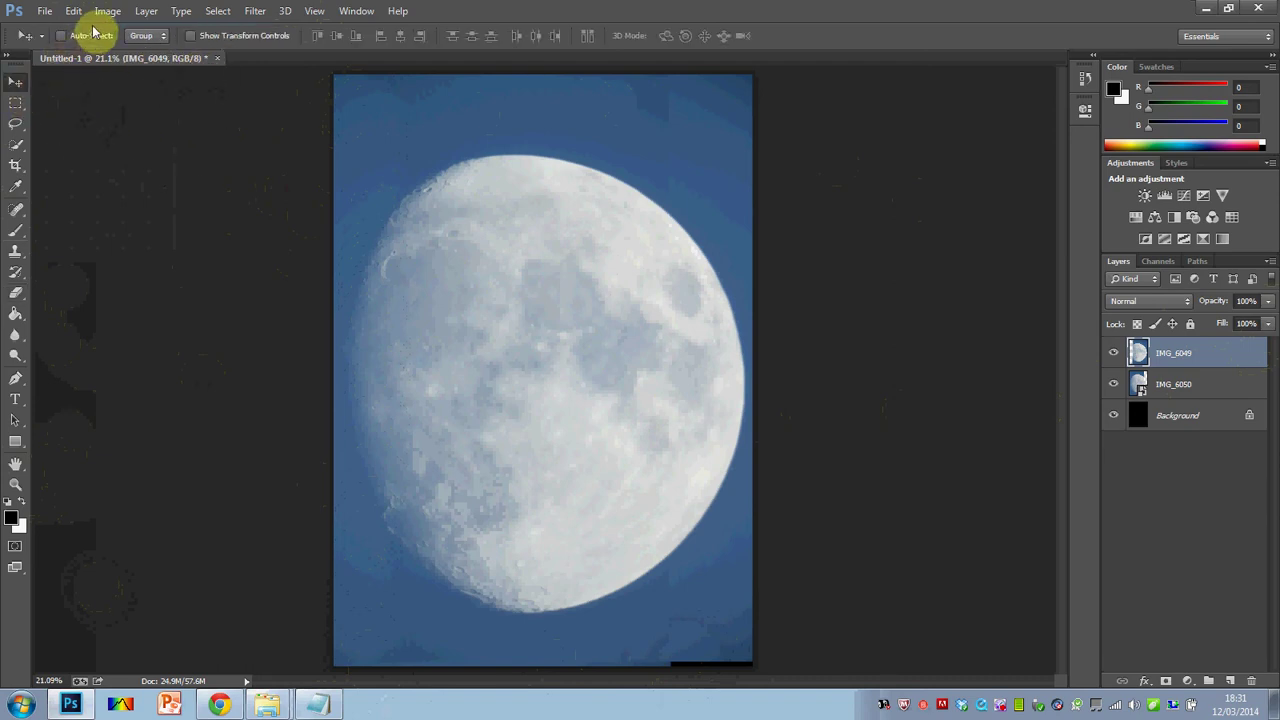
# Merge visible layers into one Background and crop off the empty strips above and below the moon
pyautogui.click(146, 11)
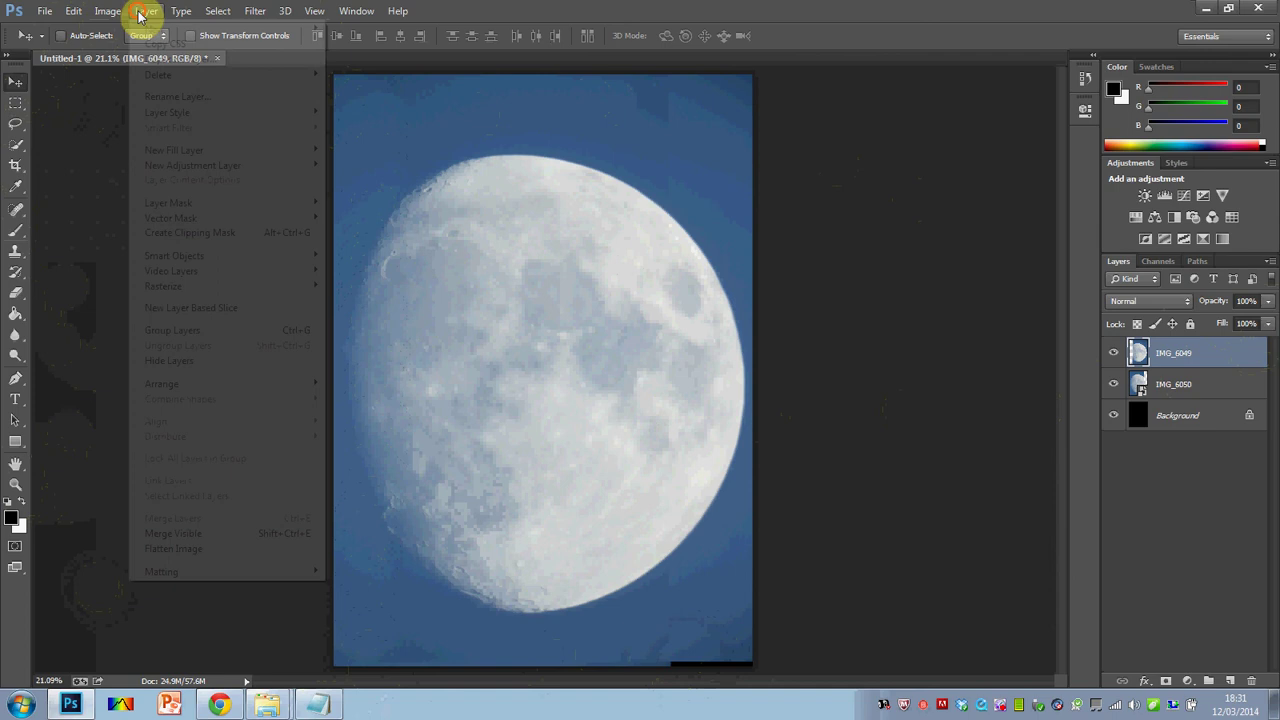
pyautogui.click(181, 534)
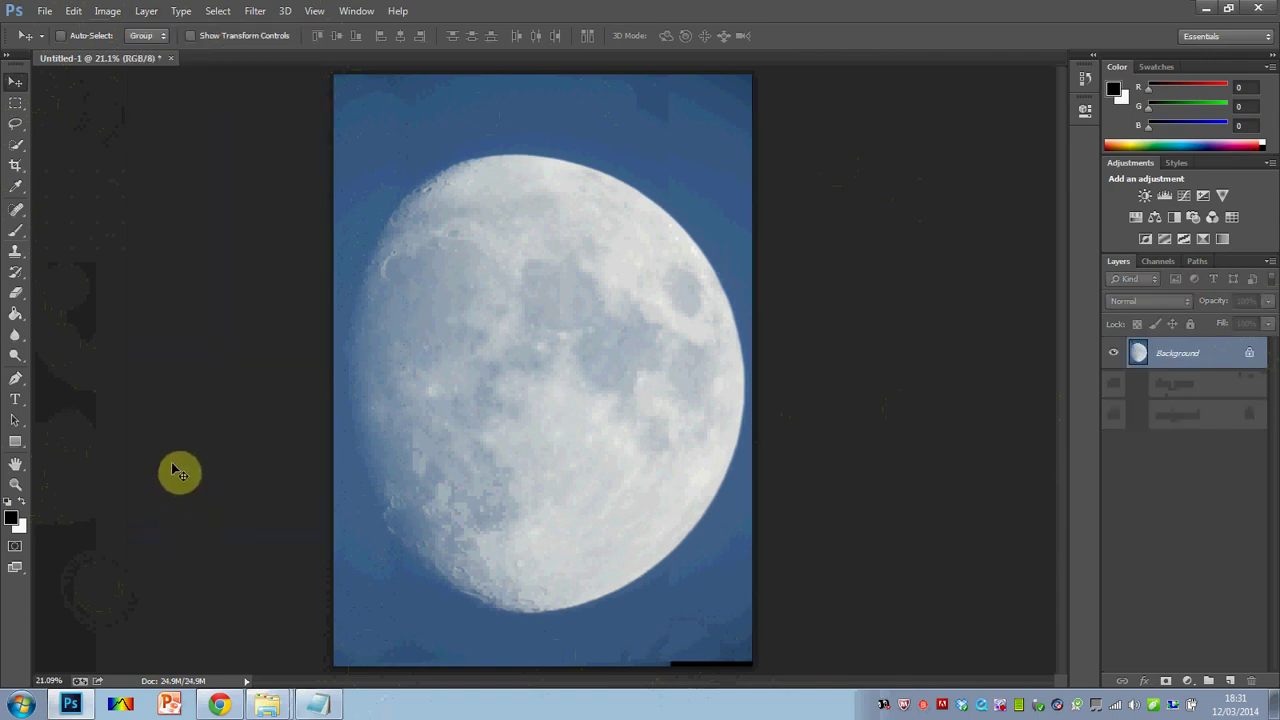
pyautogui.click(16, 166)
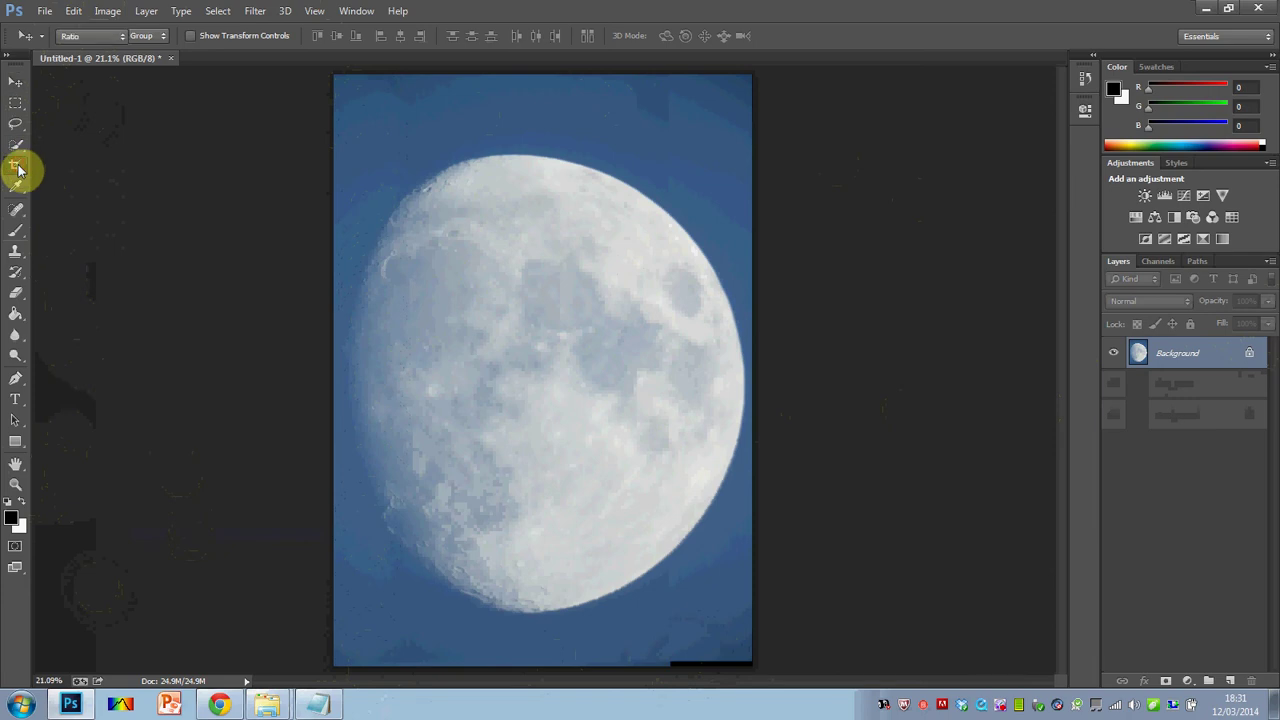
pyautogui.moveTo(544, 78); pyautogui.dragTo(543, 110)
pyautogui.moveTo(548, 636); pyautogui.dragTo(543, 607)
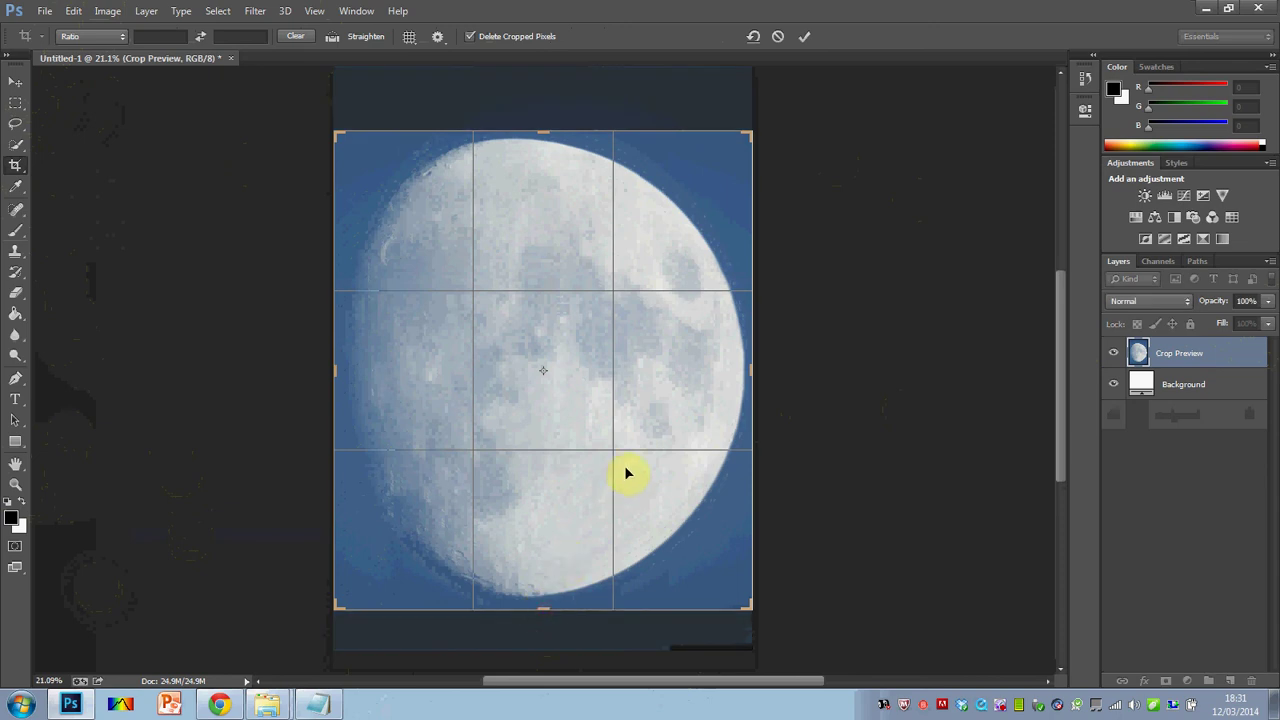
pyautogui.press('Return')
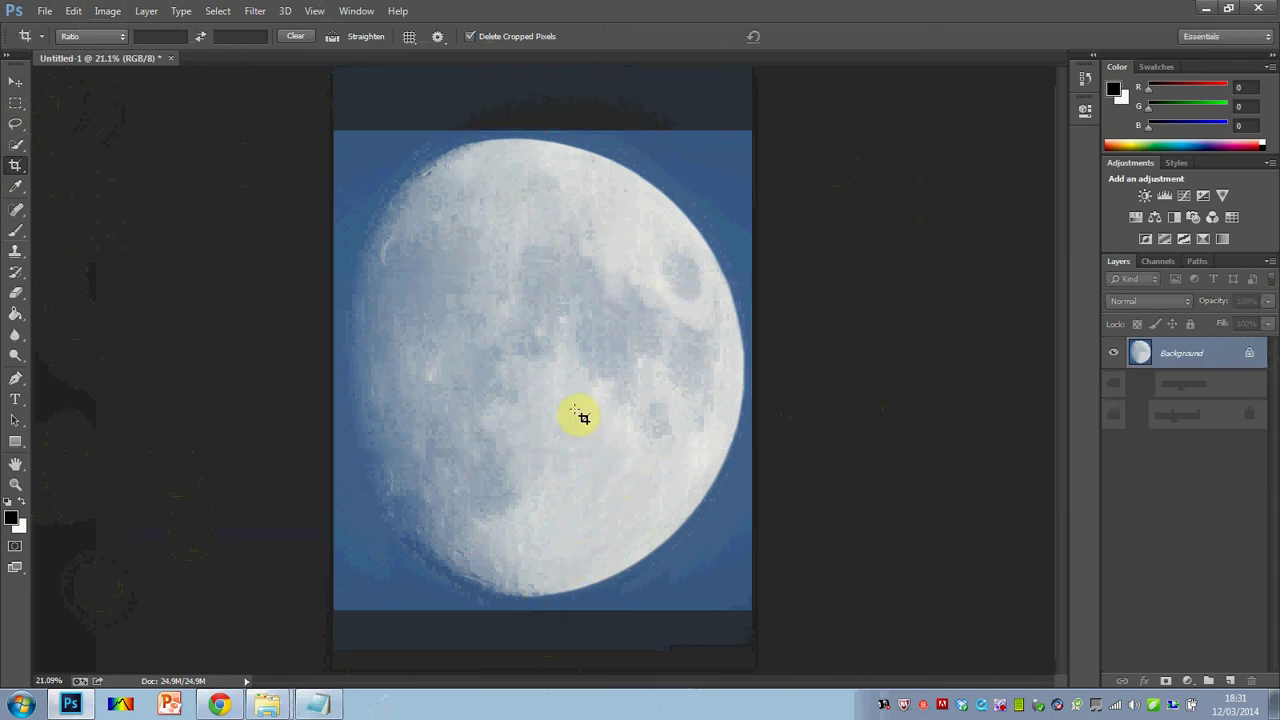
# Desaturate the moon image with Hue/Saturation at Saturation −100
pyautogui.click(15, 81)
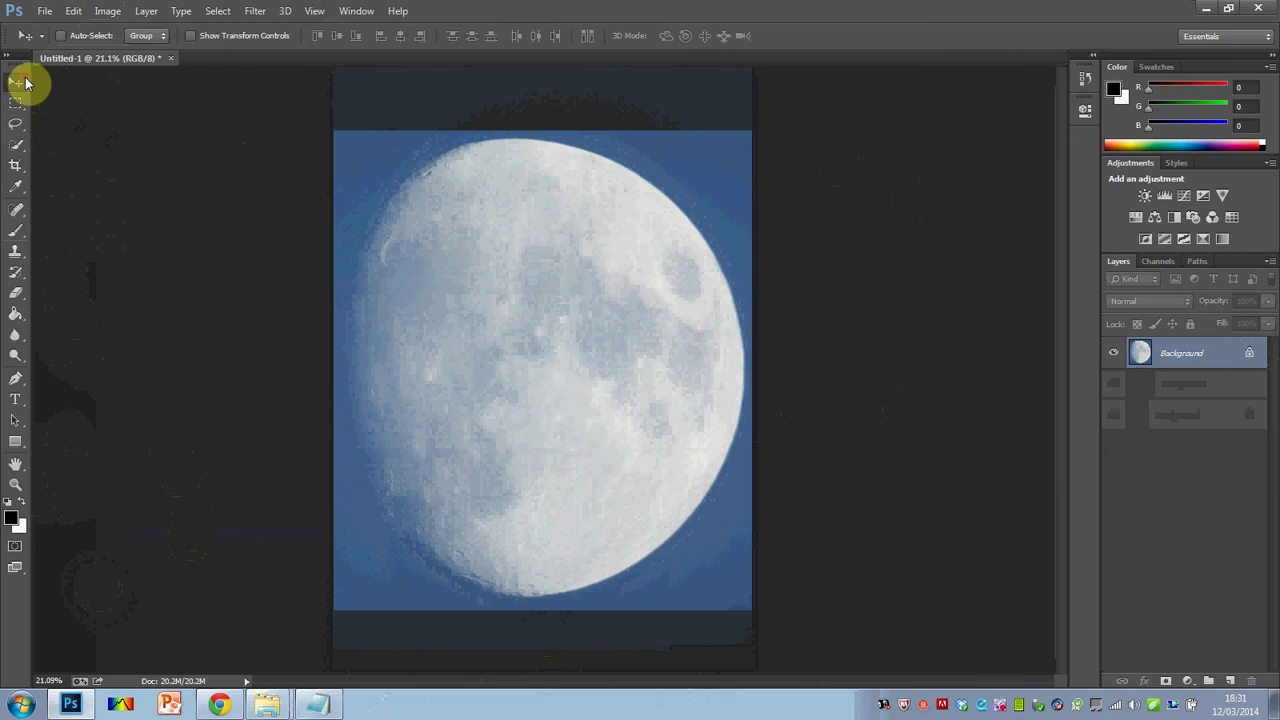
pyautogui.click(108, 12)
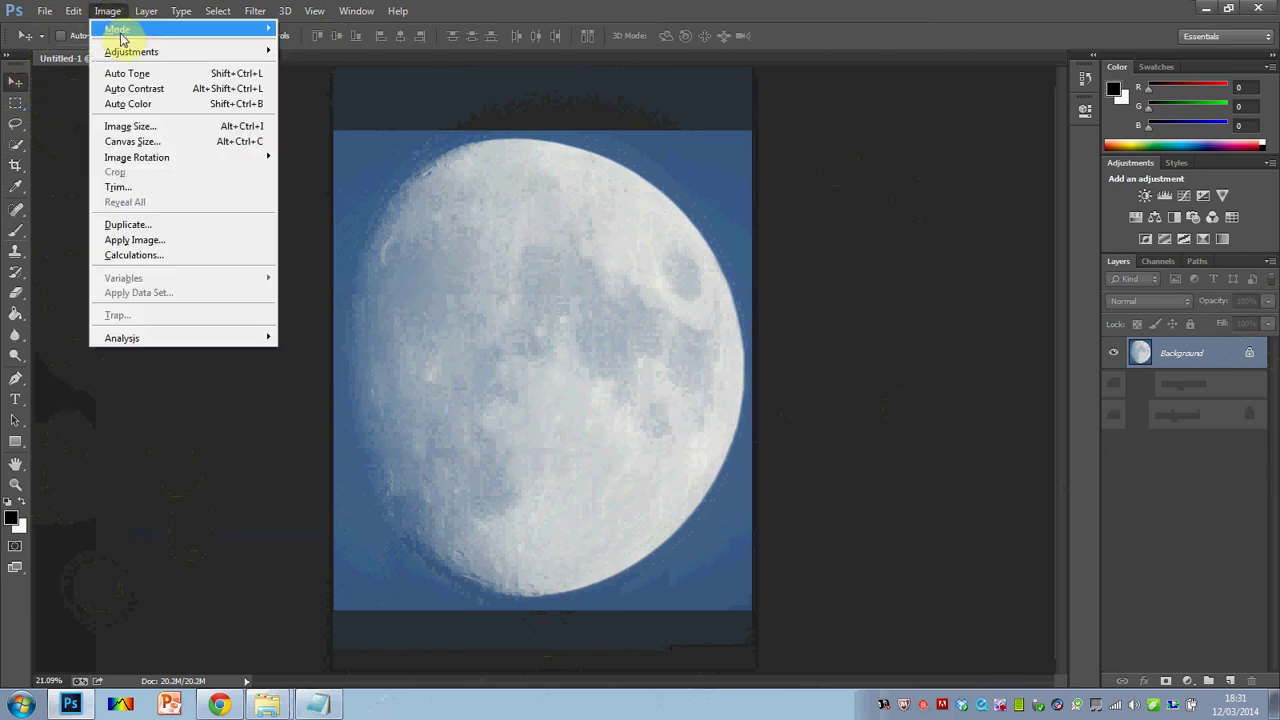
pyautogui.moveTo(124, 55)
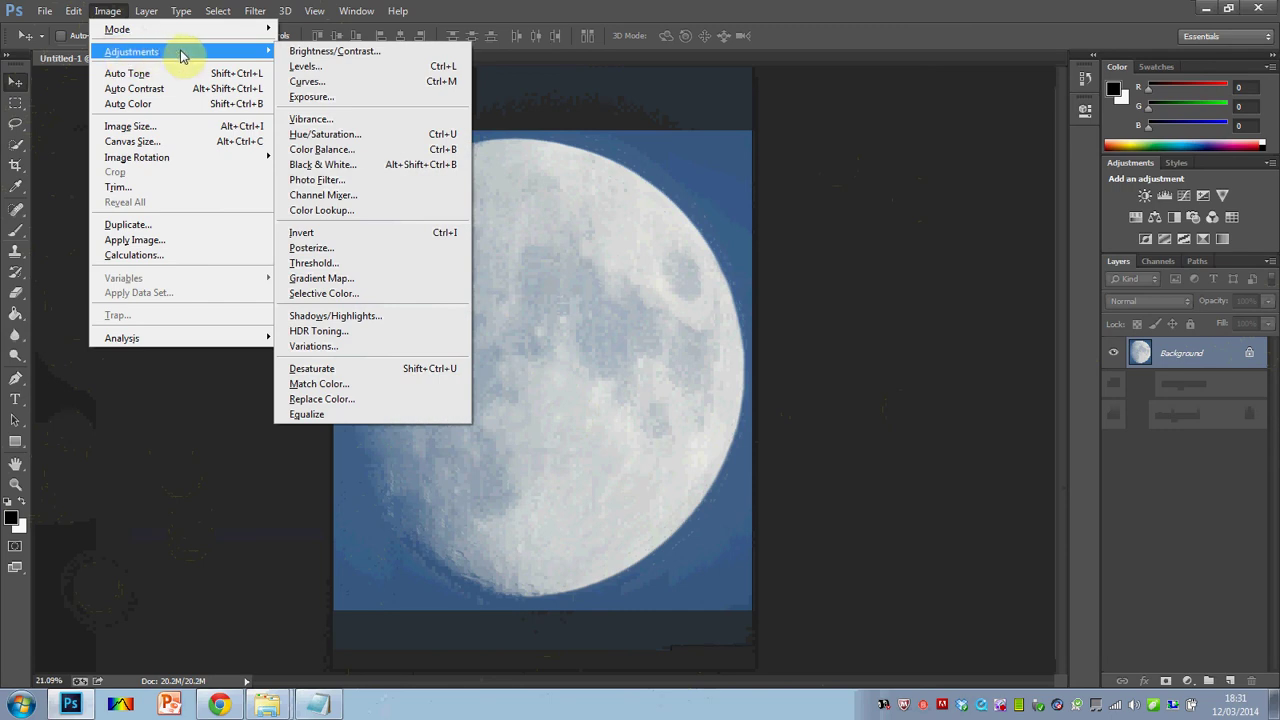
pyautogui.click(398, 138)
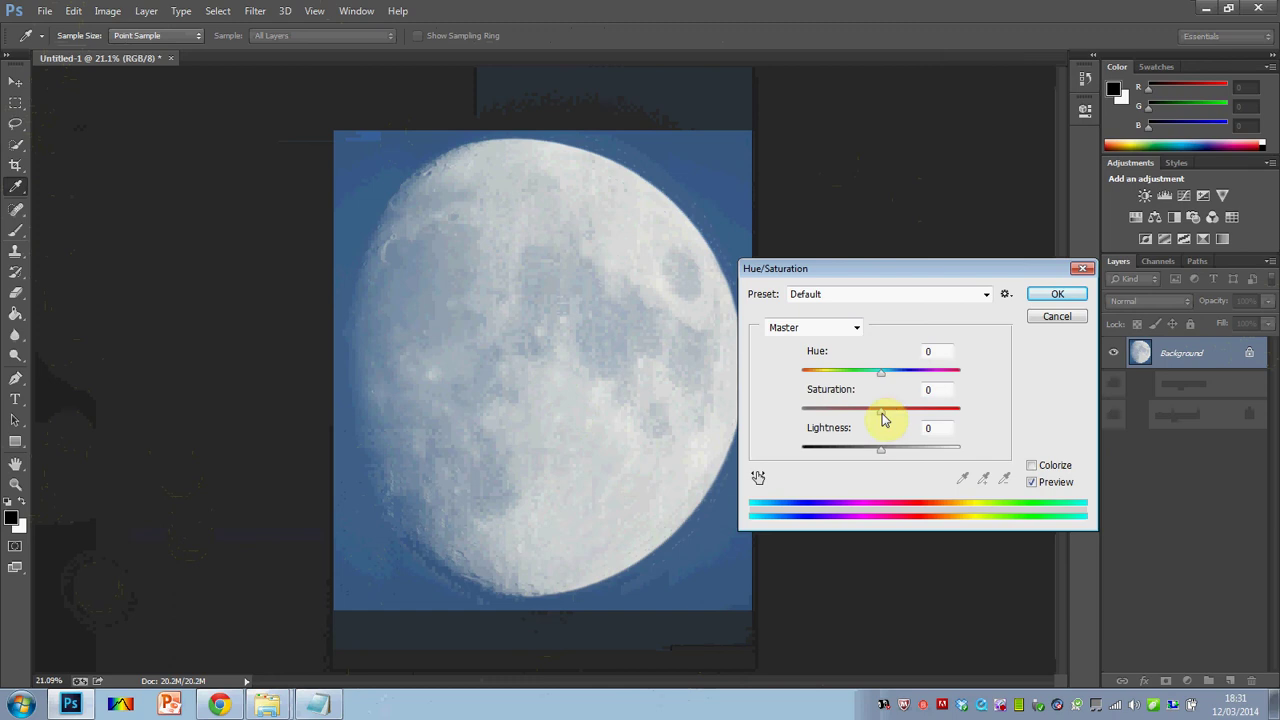
pyautogui.moveTo(881, 414); pyautogui.dragTo(801, 420)
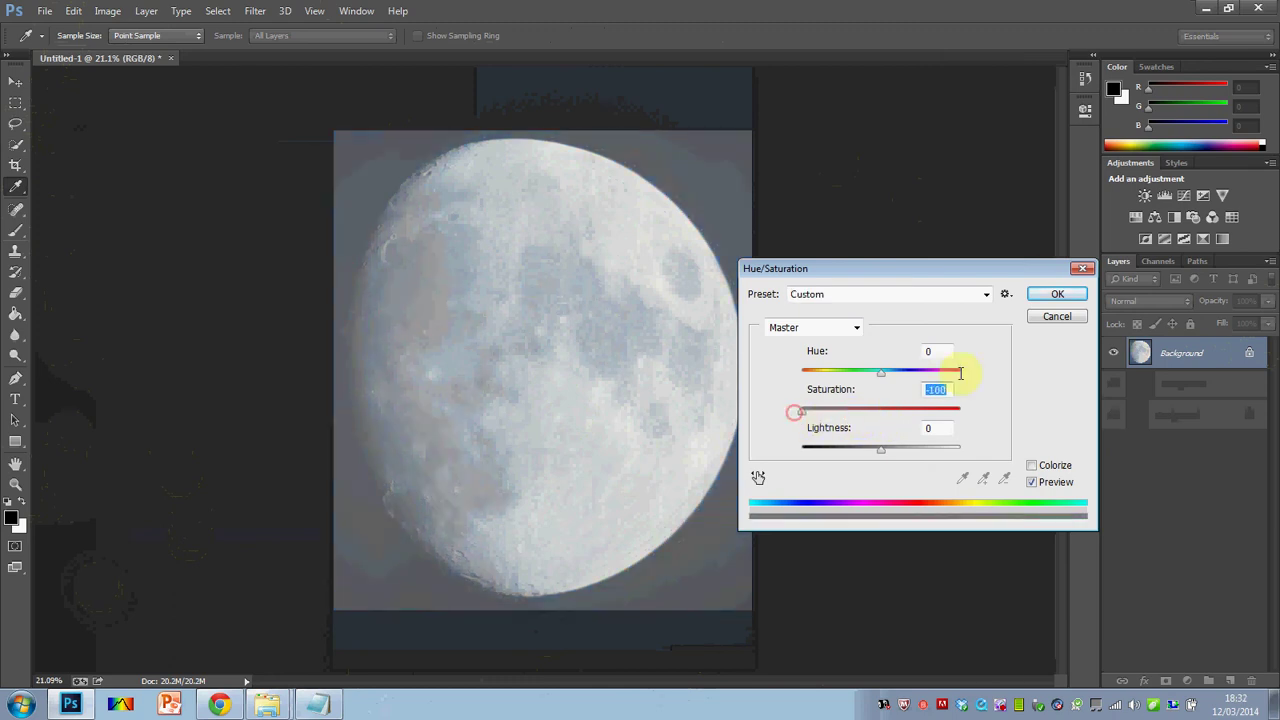
pyautogui.click(1054, 295)
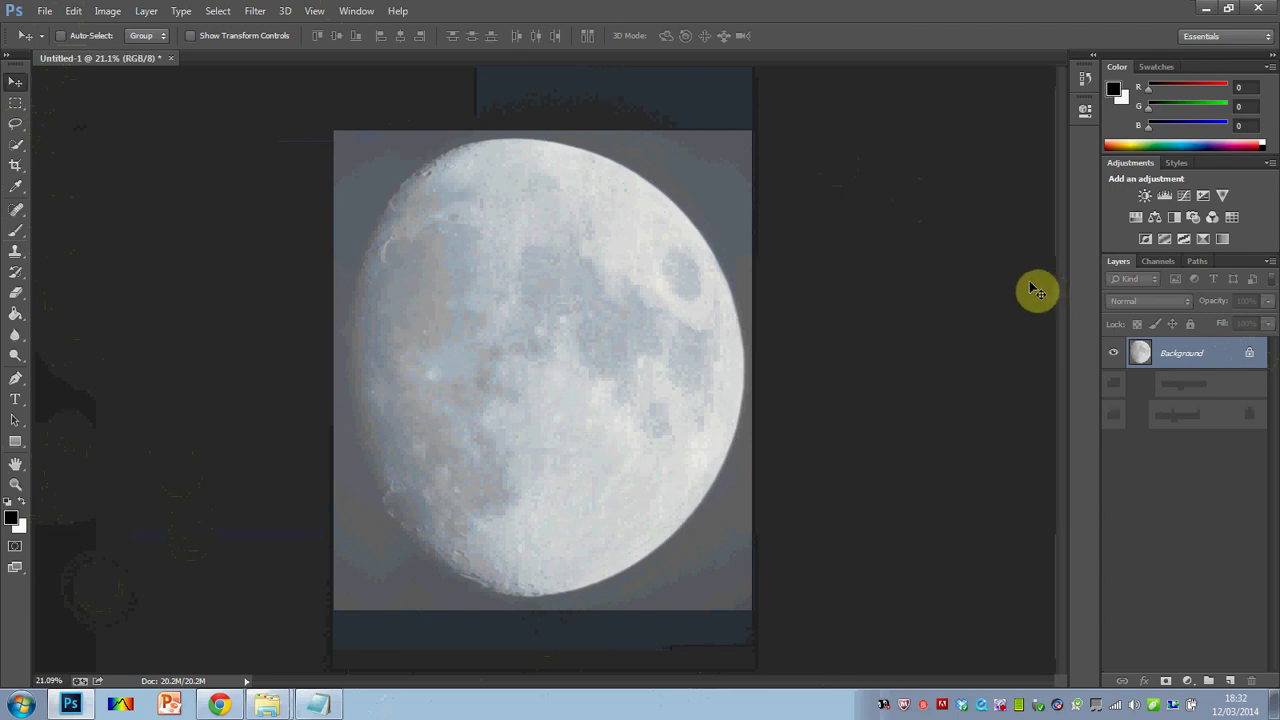
# Apply a darkening Curves adjustment with points near 200/148 and 113/41
pyautogui.click(106, 14)
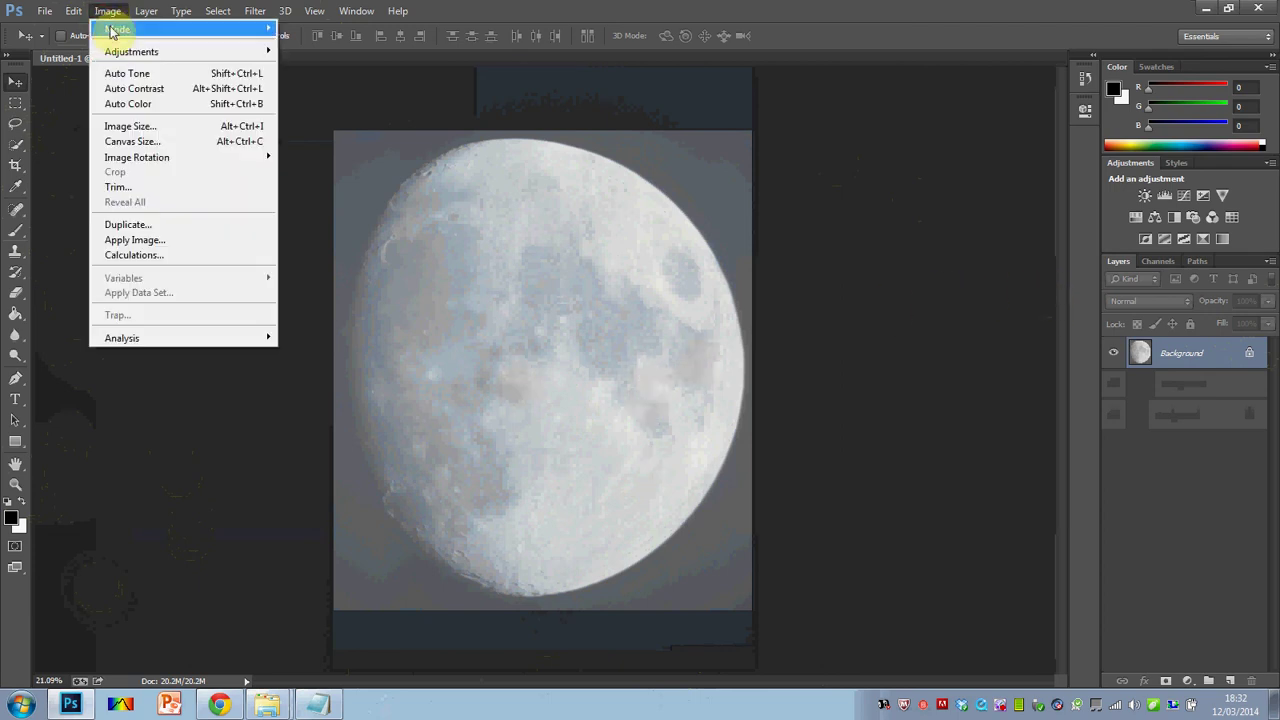
pyautogui.moveTo(117, 58)
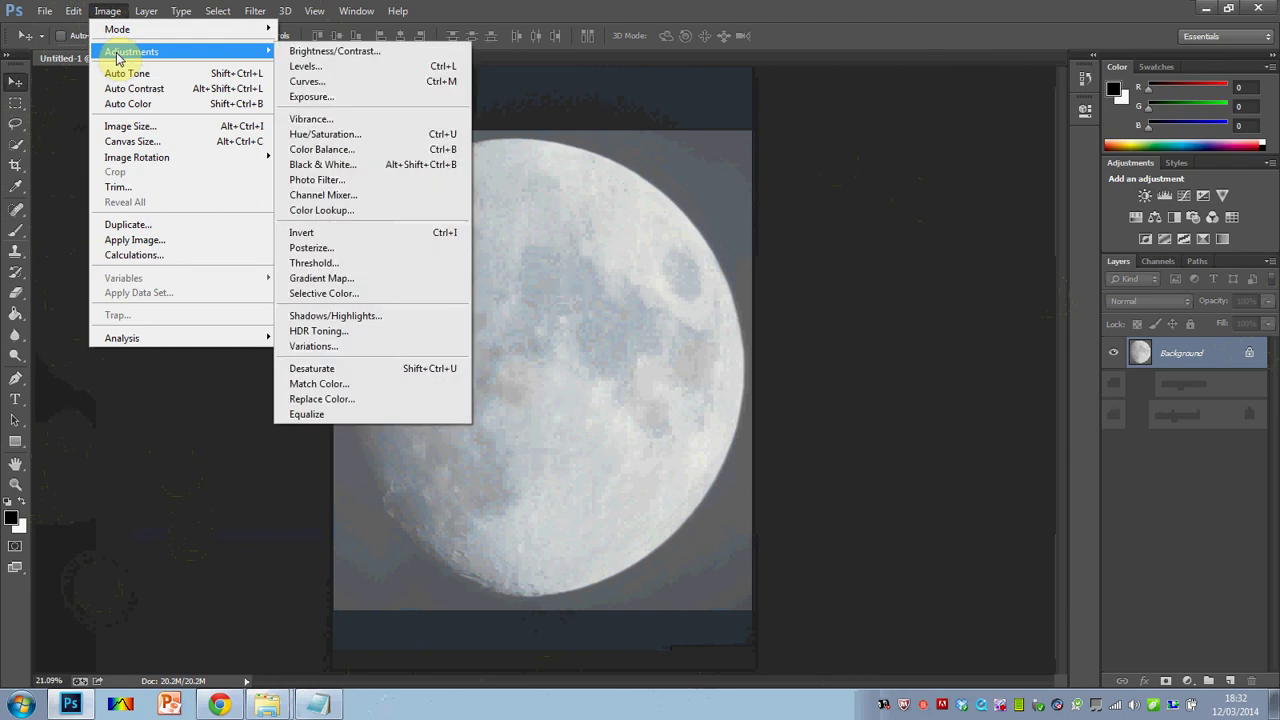
pyautogui.click(302, 81)
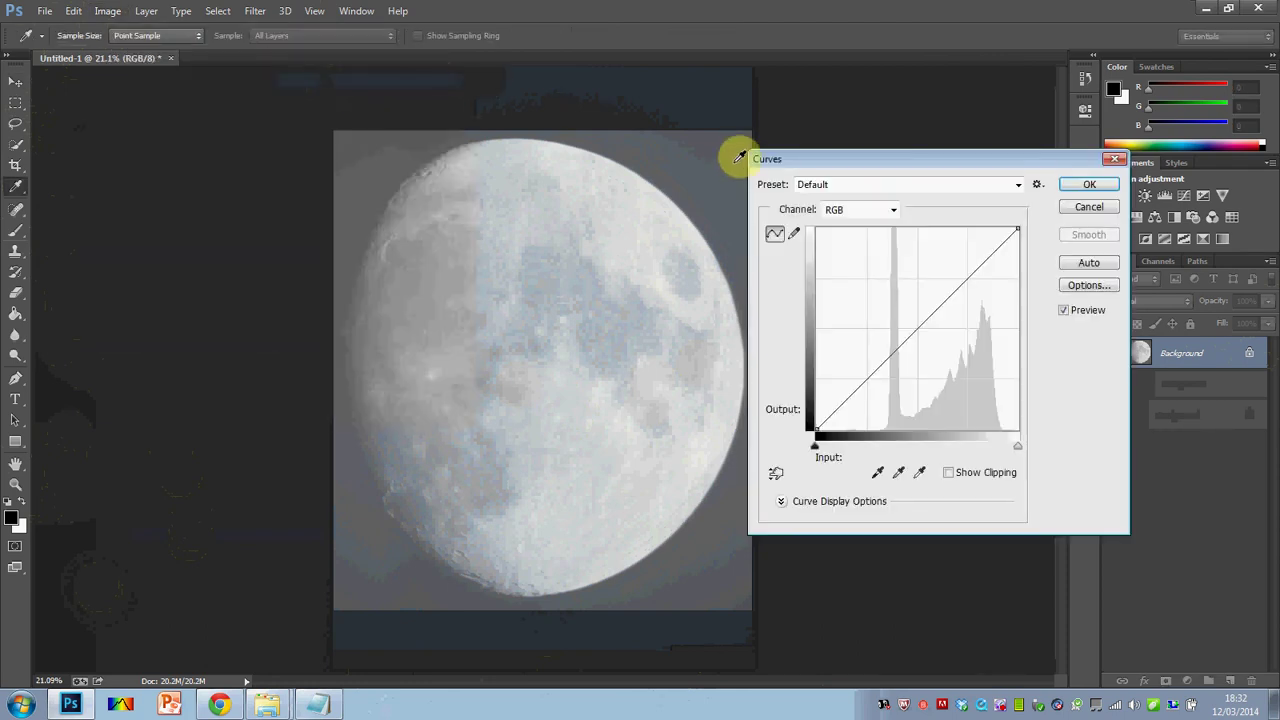
pyautogui.moveTo(918, 329); pyautogui.dragTo(943, 360)
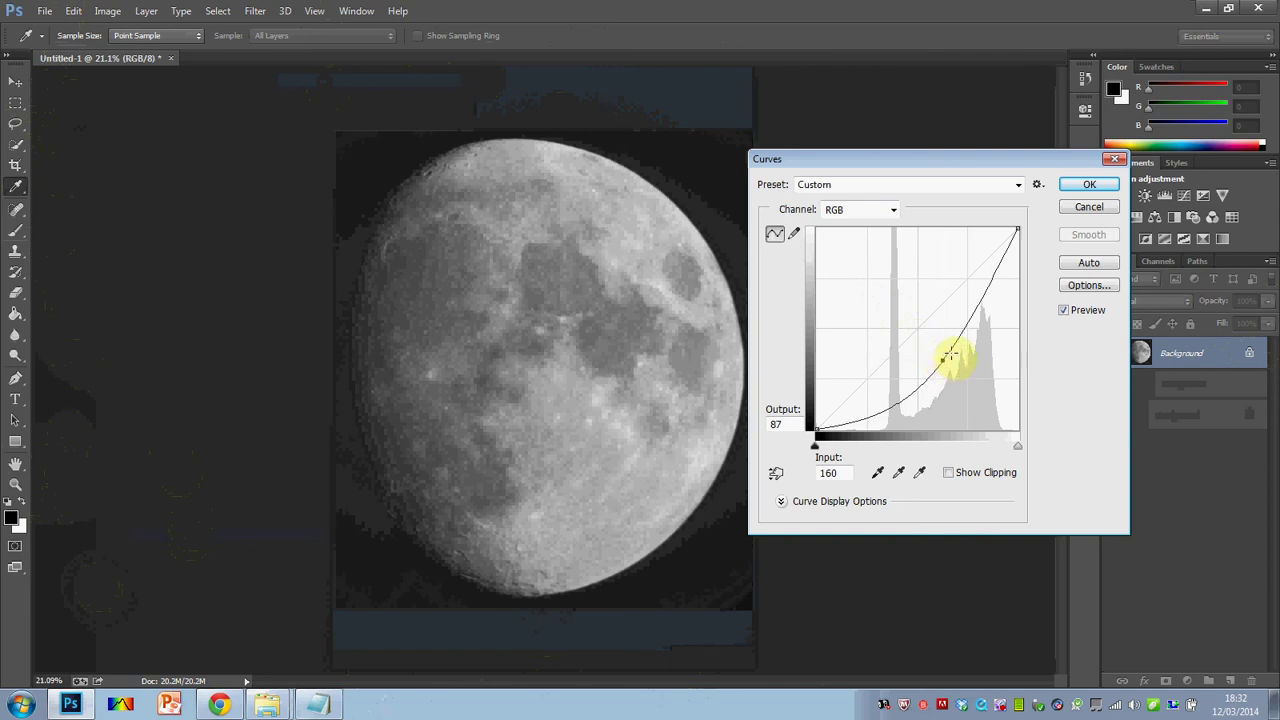
pyautogui.click(976, 314)
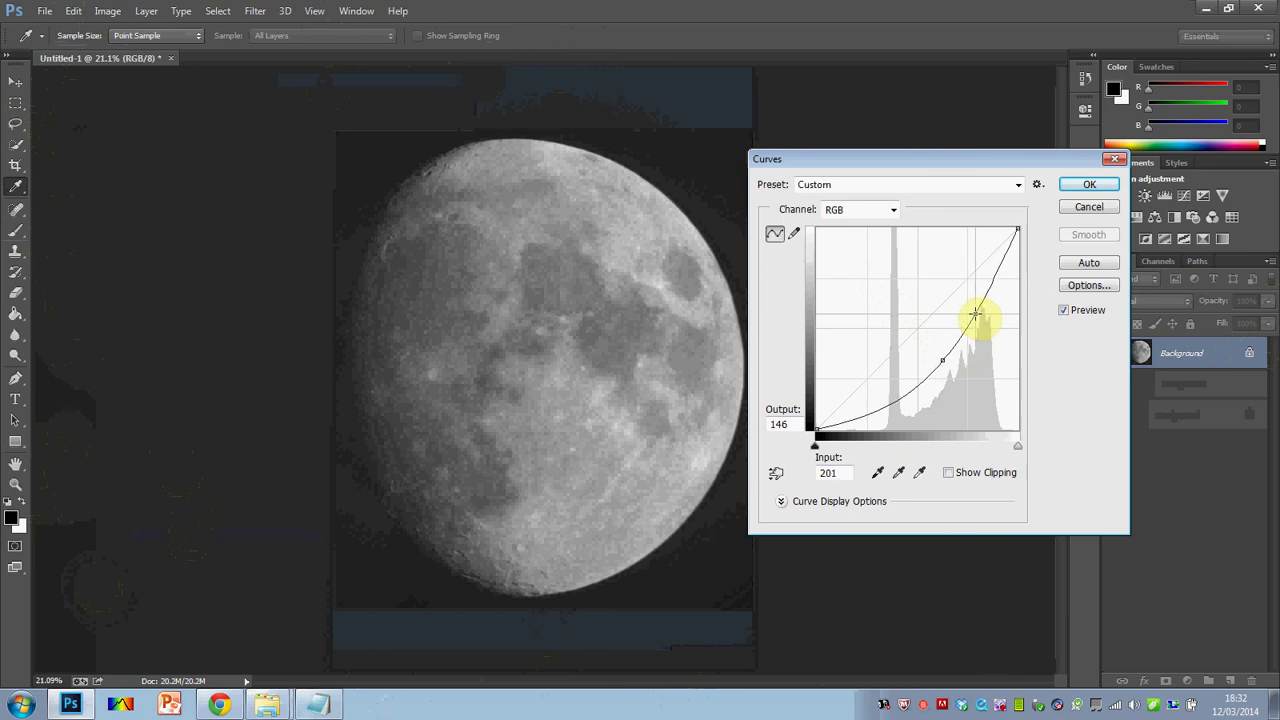
pyautogui.moveTo(975, 314); pyautogui.dragTo(974, 312)
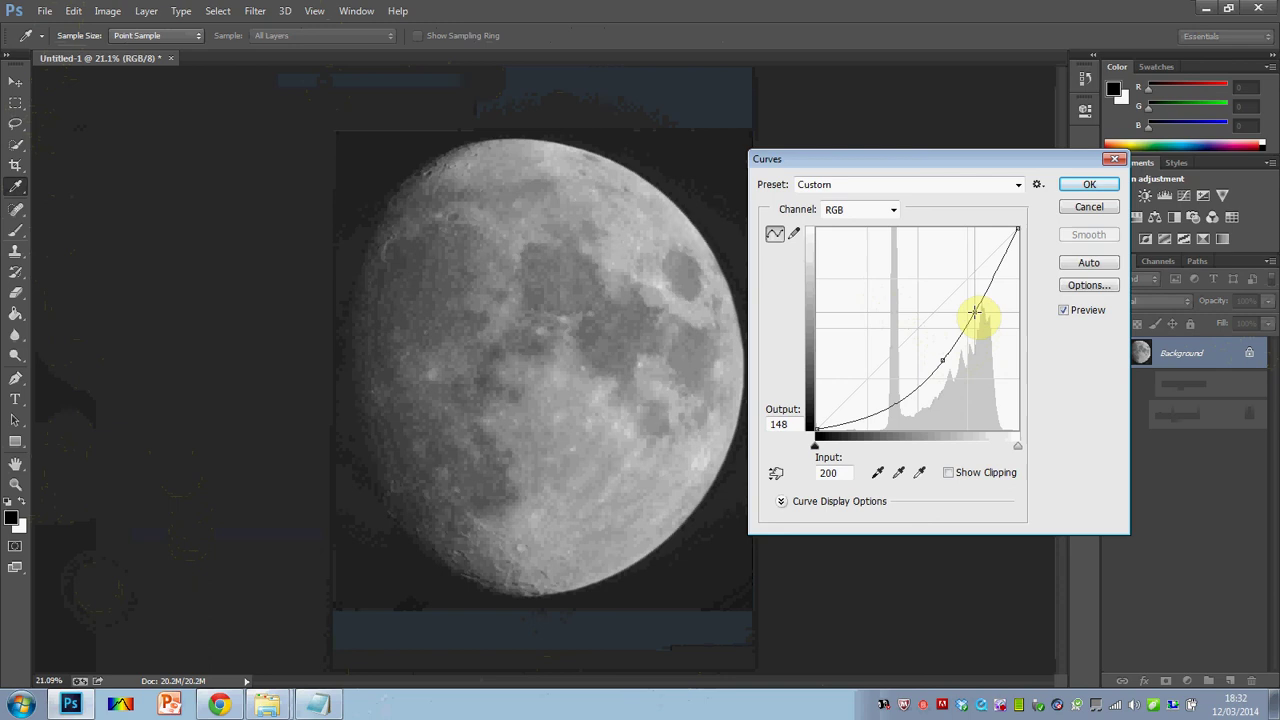
pyautogui.moveTo(974, 313); pyautogui.dragTo(973, 313)
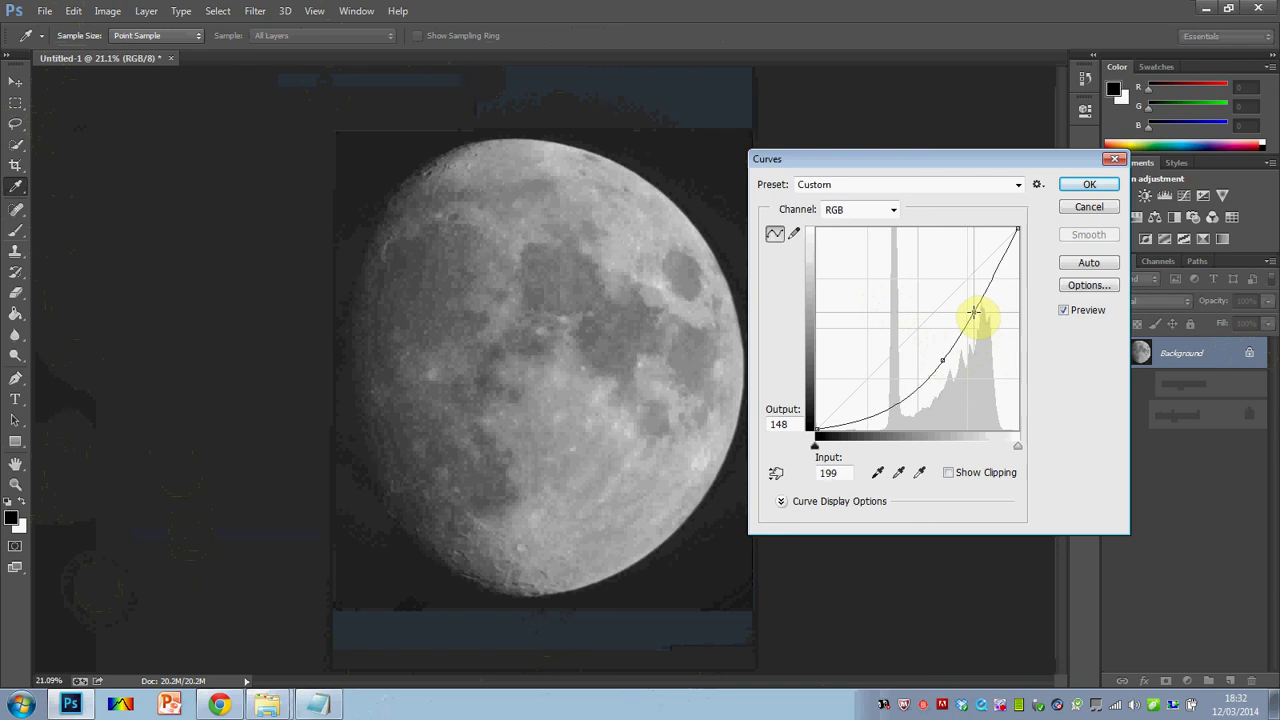
pyautogui.click(906, 396)
pyautogui.click(1084, 188)
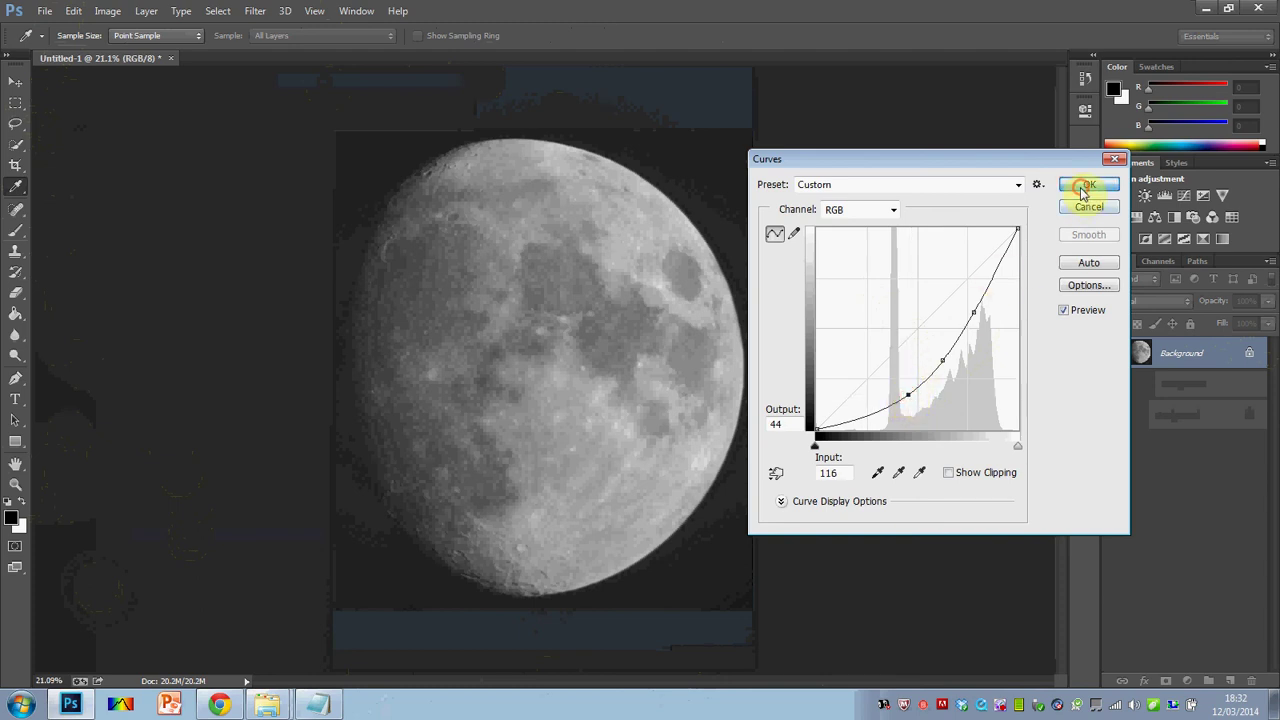
# Apply Levels with input values 30, 1.03 and 246, comparing with Preview toggled
pyautogui.click(107, 12)
pyautogui.moveTo(120, 51)
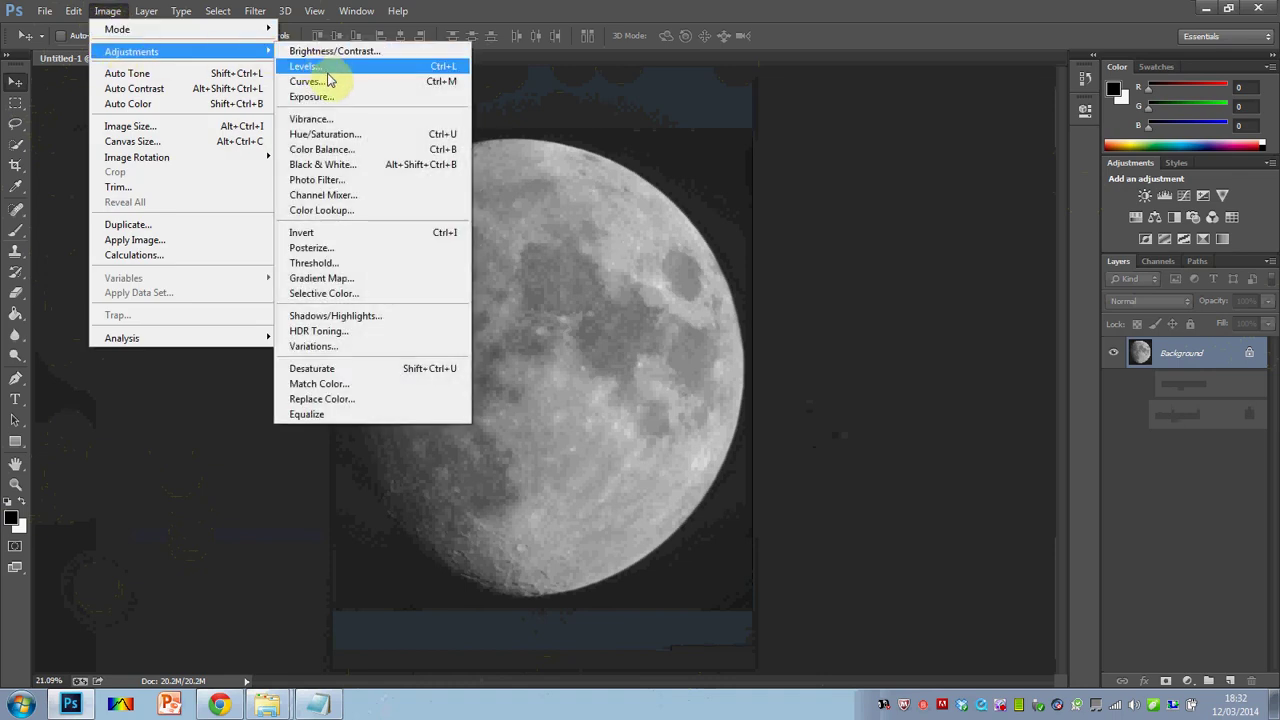
pyautogui.click(332, 68)
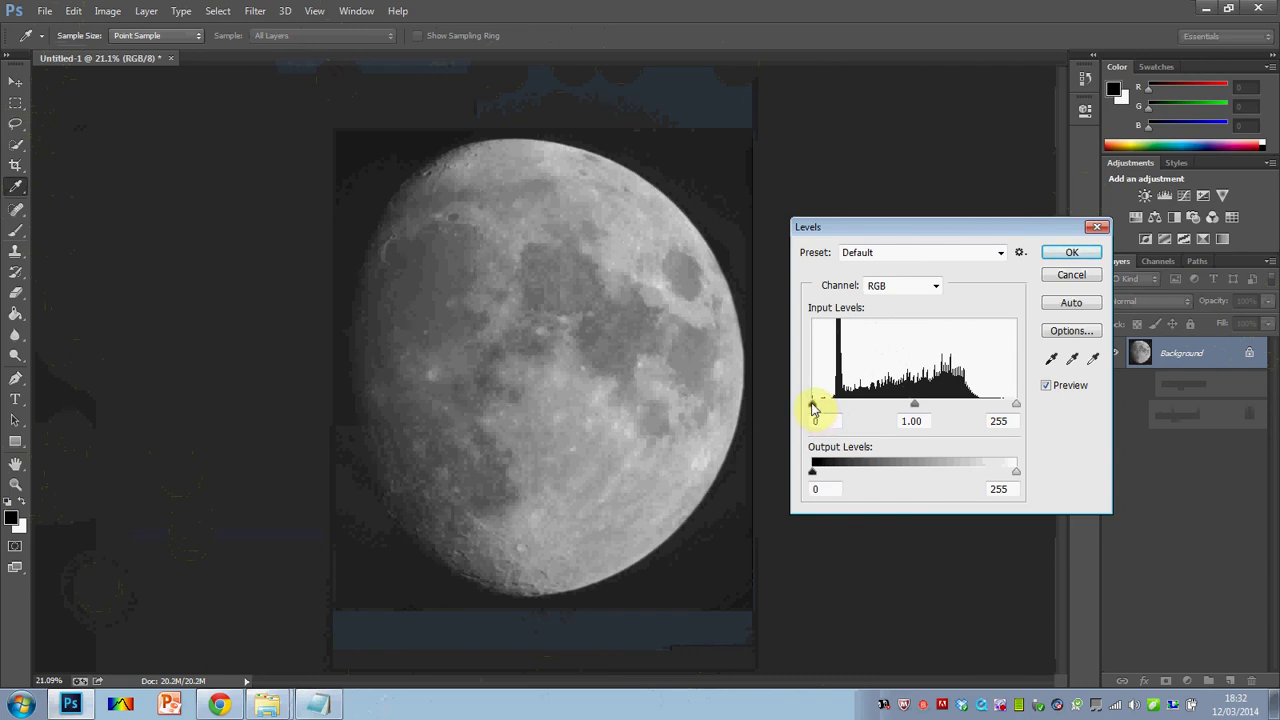
pyautogui.moveTo(814, 407)
pyautogui.mouseDown()
pyautogui.moveTo(868, 404)
pyautogui.moveTo(838, 403)
pyautogui.mouseUp()
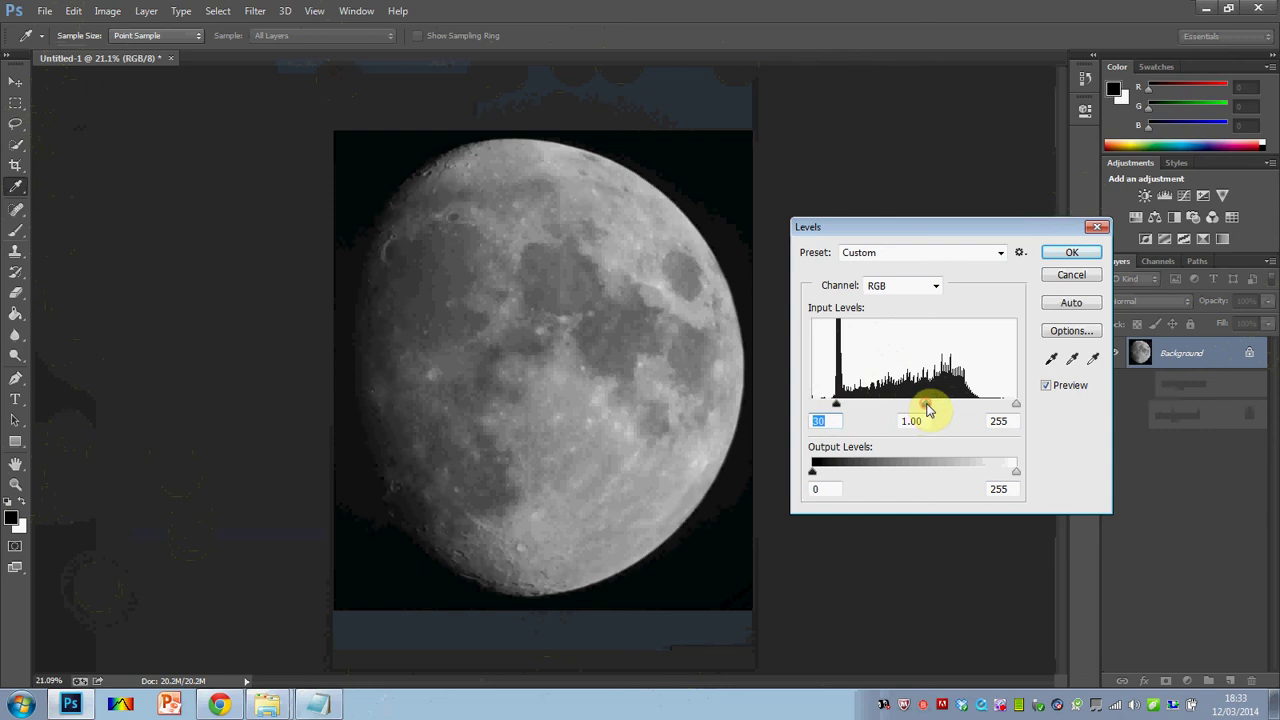
pyautogui.moveTo(927, 406)
pyautogui.mouseDown()
pyautogui.moveTo(913, 407)
pyautogui.moveTo(954, 409)
pyautogui.moveTo(928, 414)
pyautogui.mouseUp()
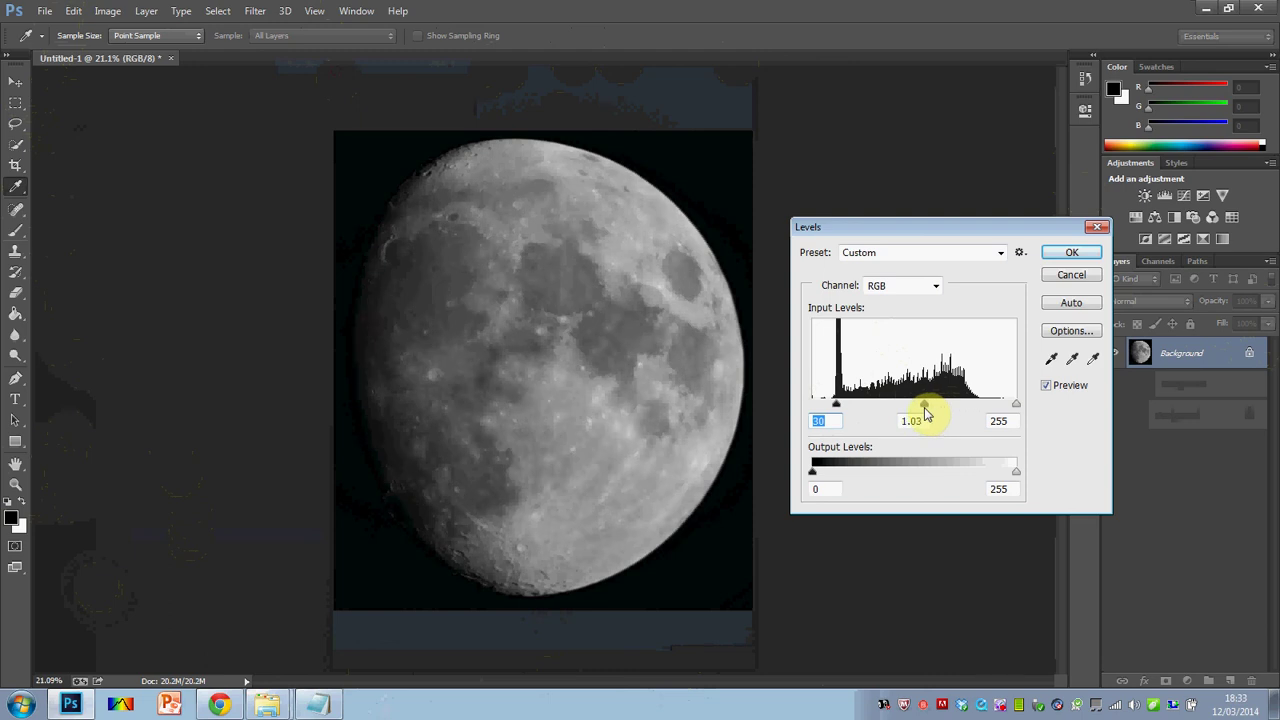
pyautogui.click(925, 413)
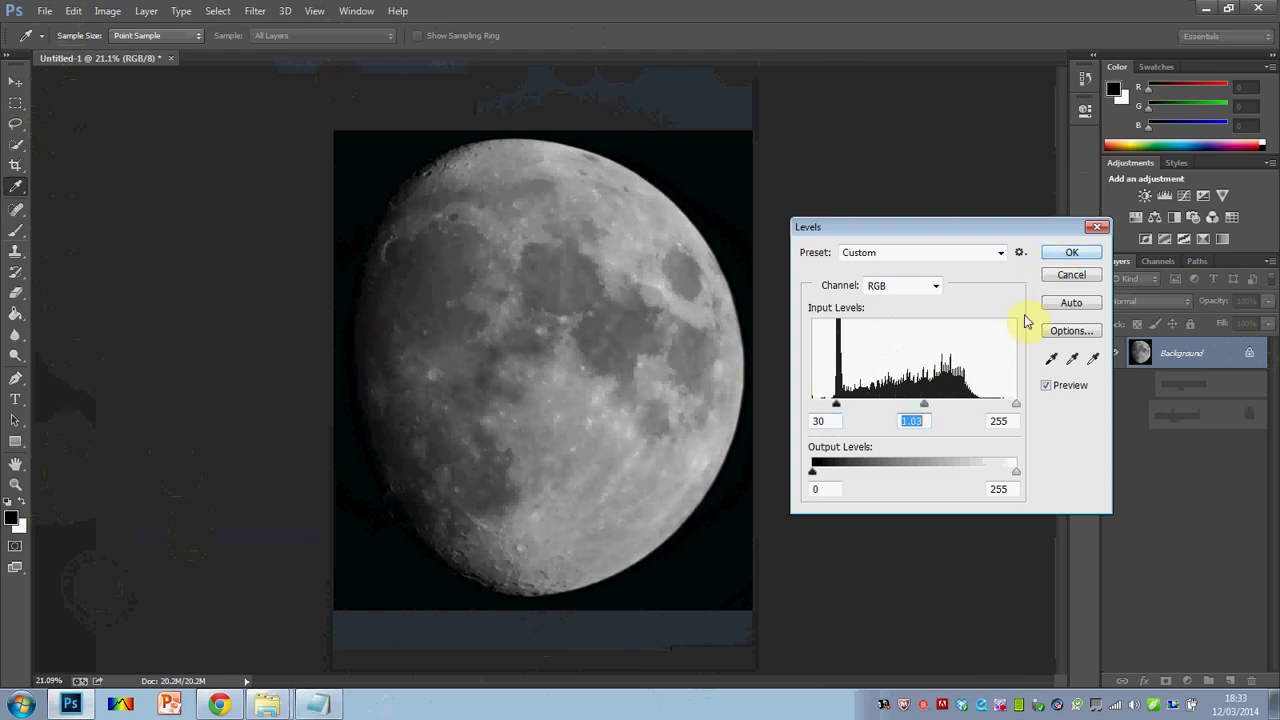
pyautogui.click(1048, 386)
pyautogui.click(1047, 386)
pyautogui.moveTo(1015, 409)
pyautogui.mouseDown()
pyautogui.moveTo(968, 403)
pyautogui.moveTo(1009, 397)
pyautogui.mouseUp()
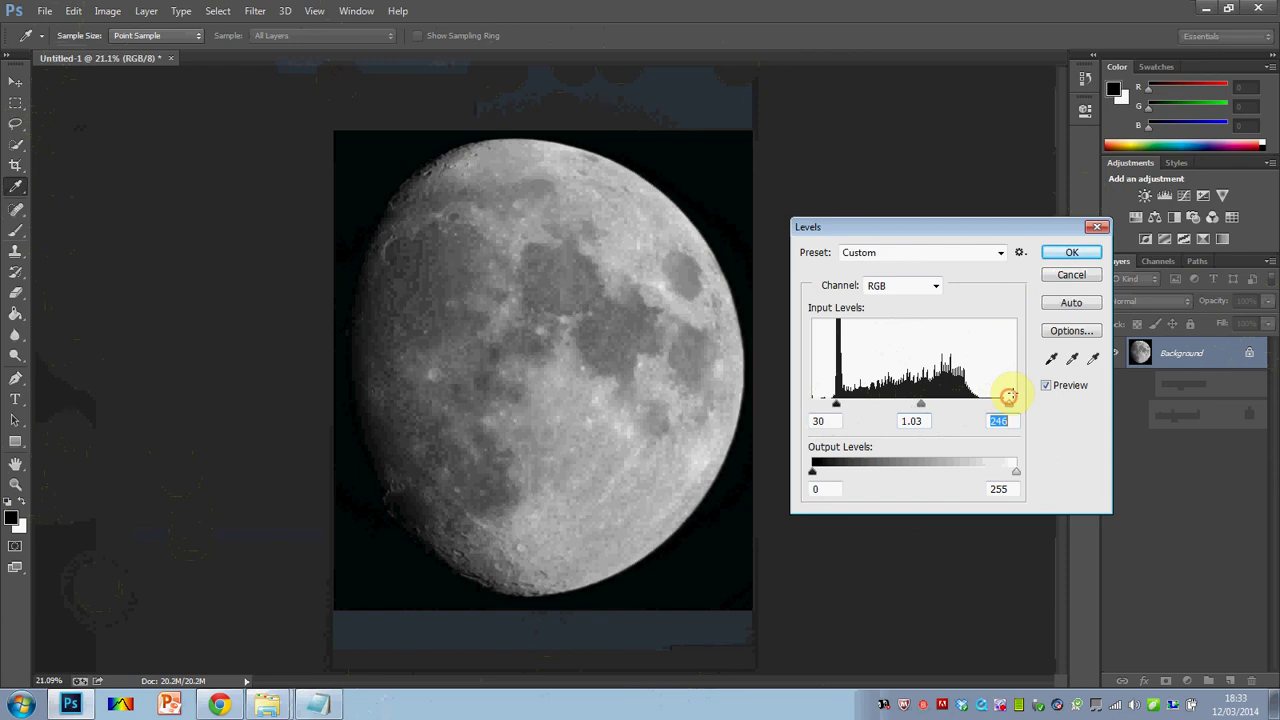
pyautogui.click(1066, 253)
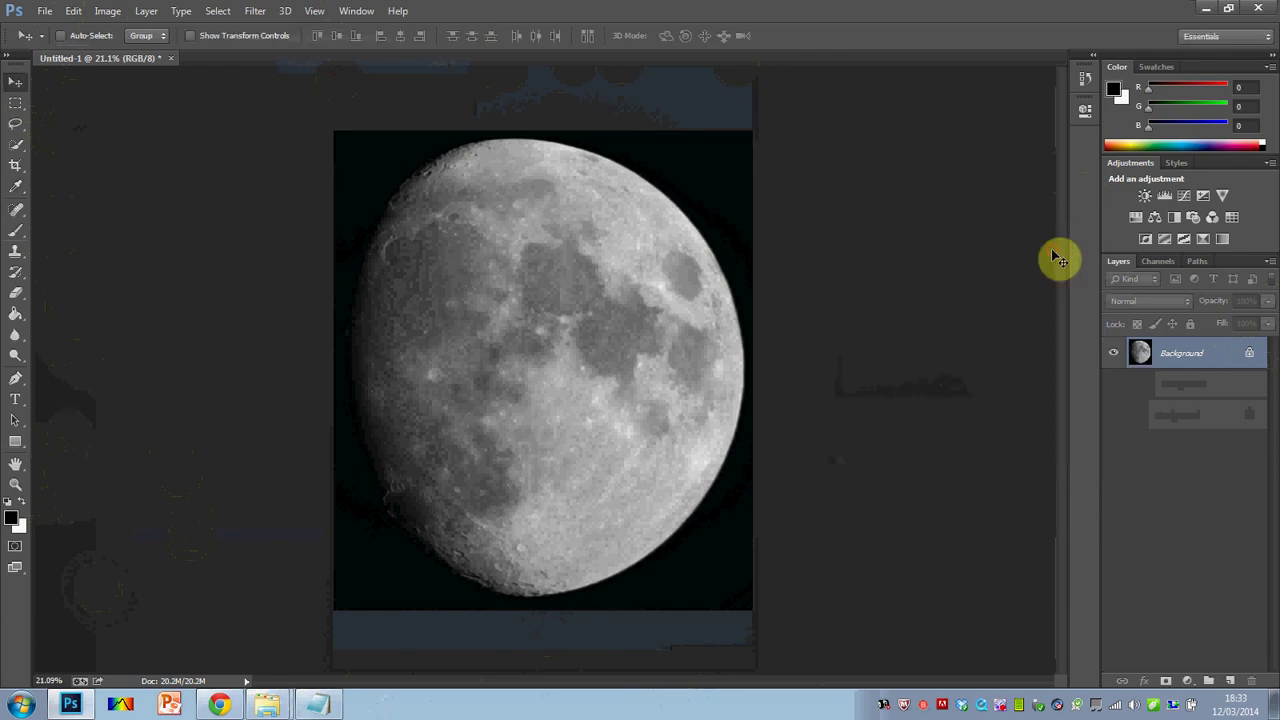
pyautogui.click(108, 12)
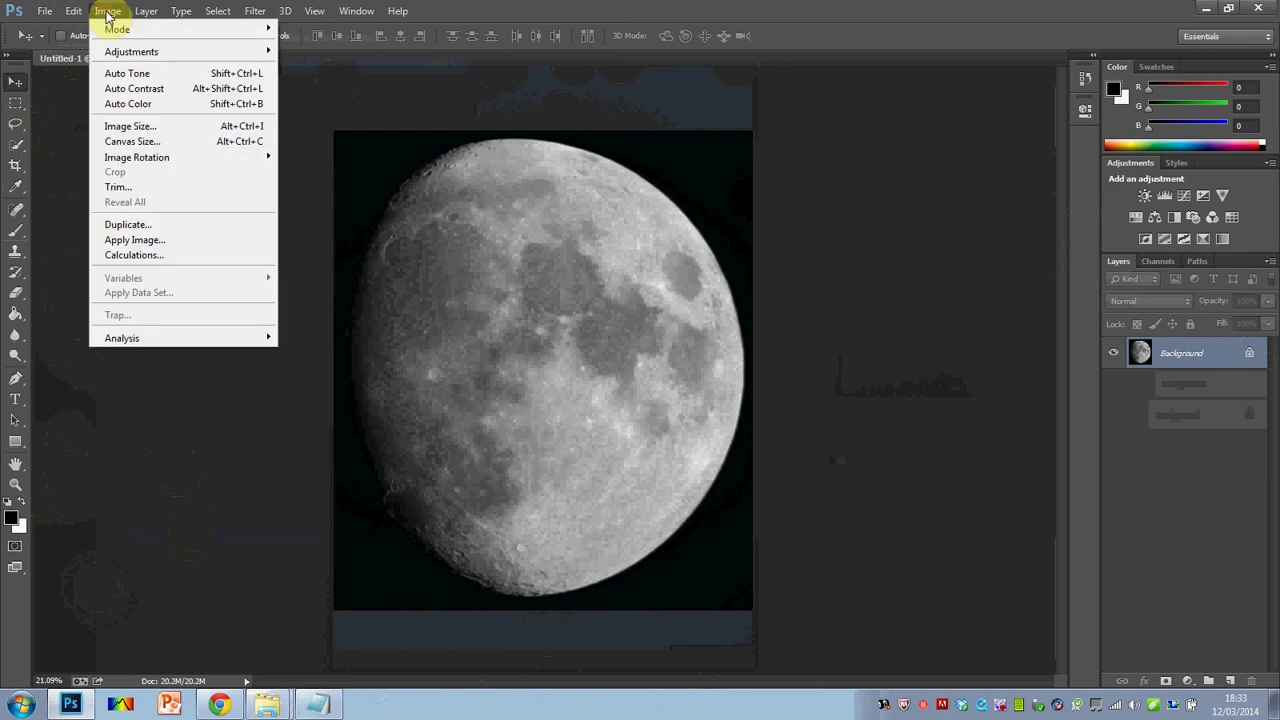
pyautogui.click(130, 89)
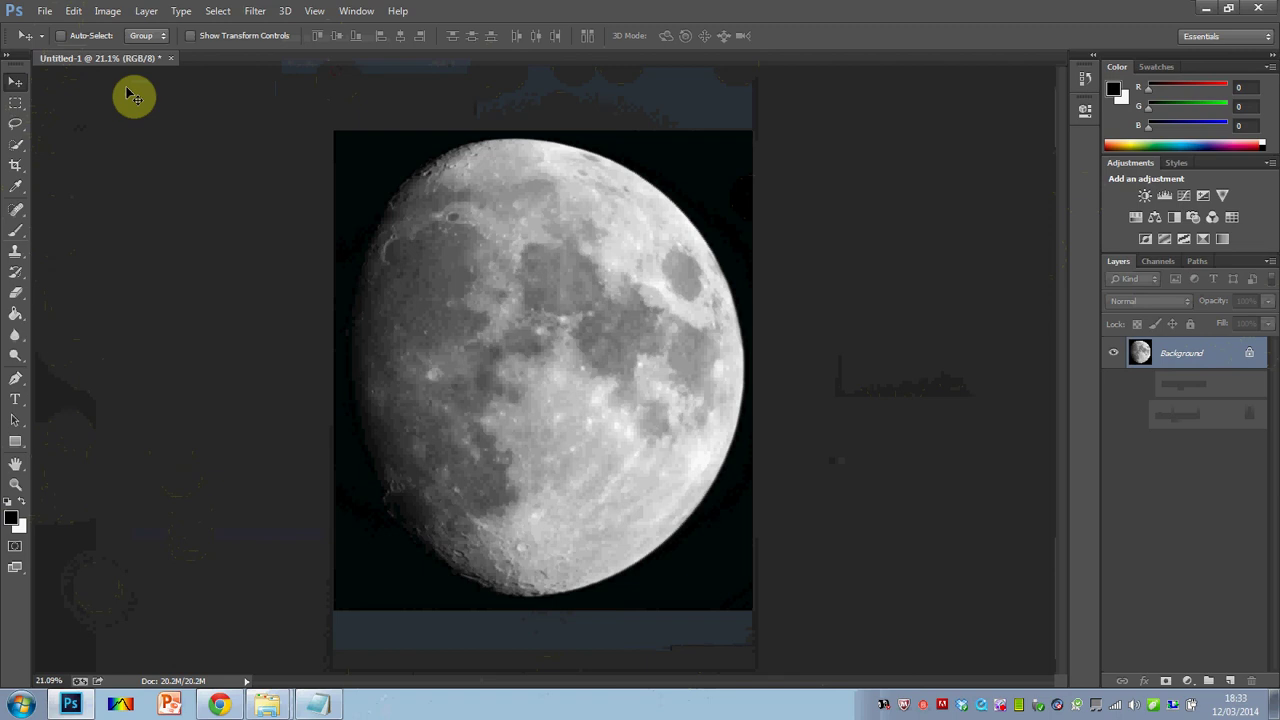
pyautogui.hotkey('ctrl', 'z')
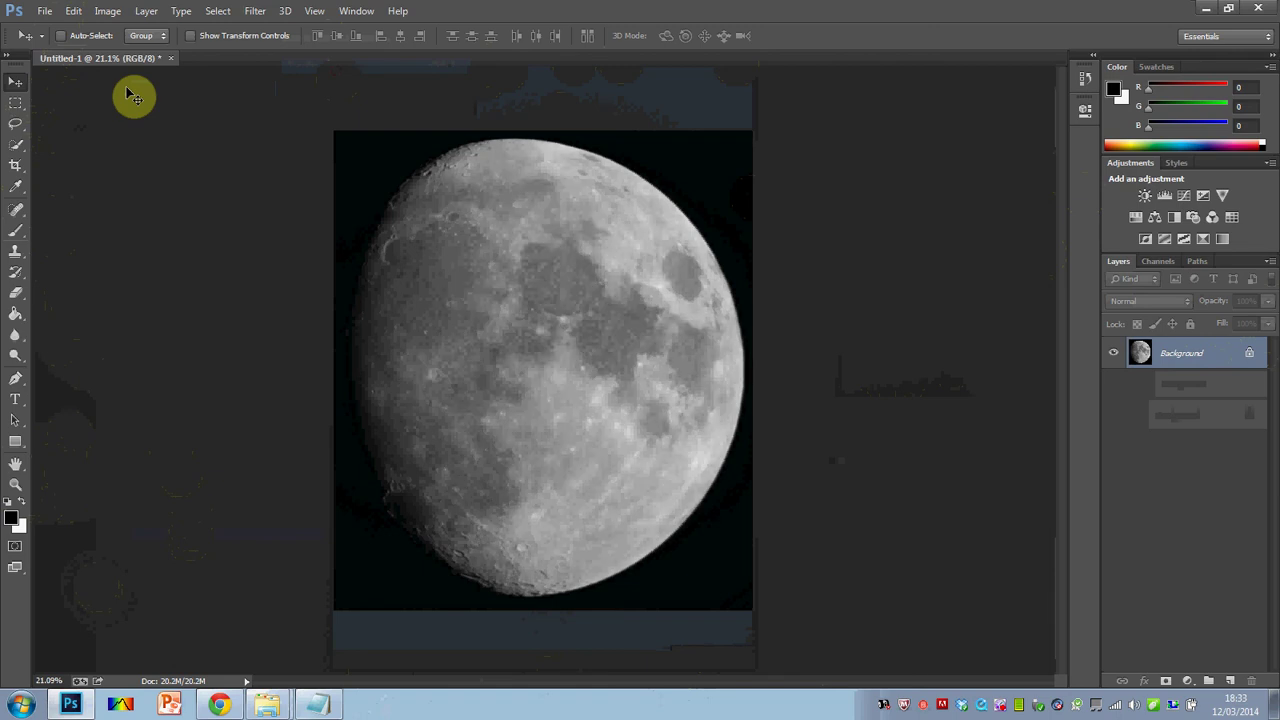
pyautogui.click(106, 12)
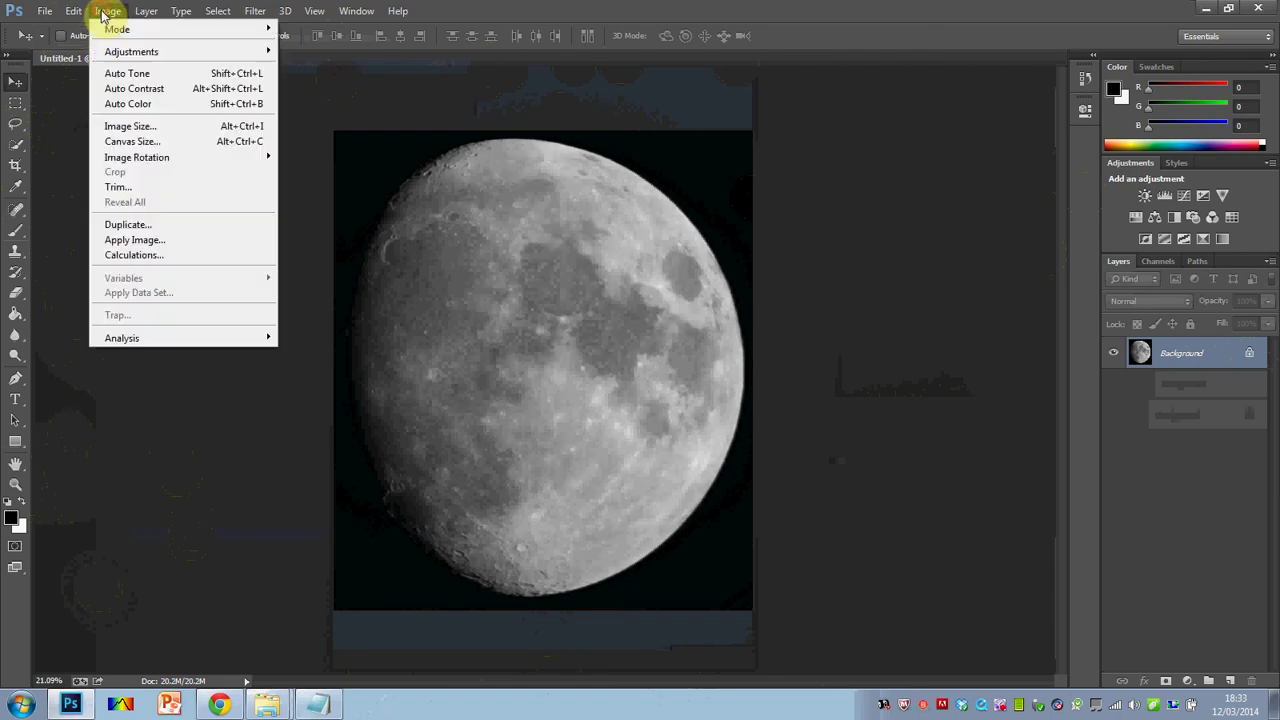
pyautogui.moveTo(74, 14)
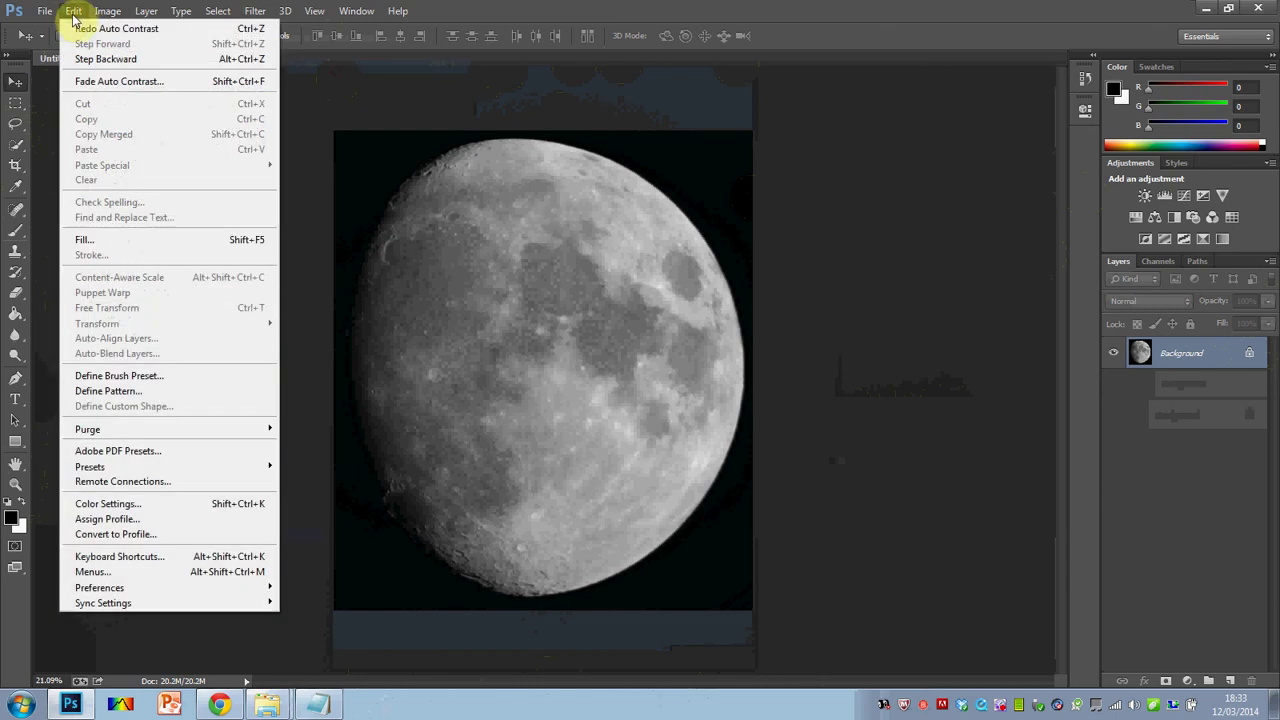
pyautogui.click(99, 60)
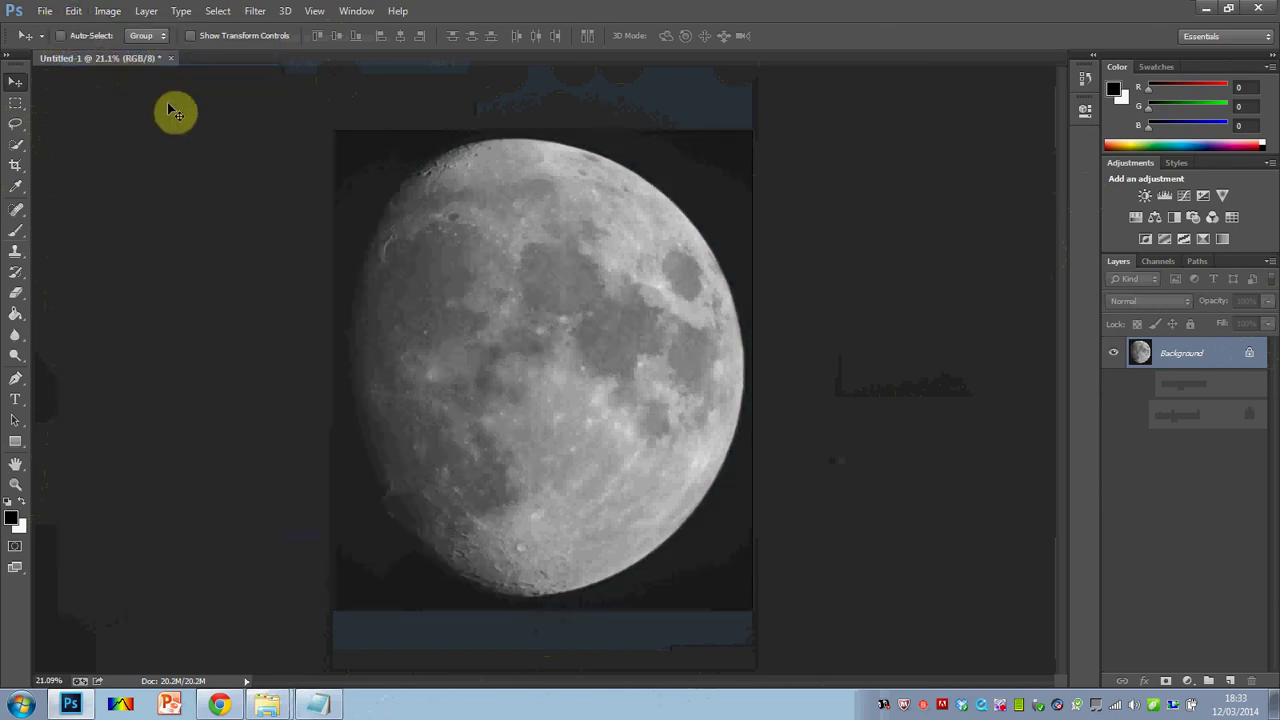
pyautogui.click(72, 11)
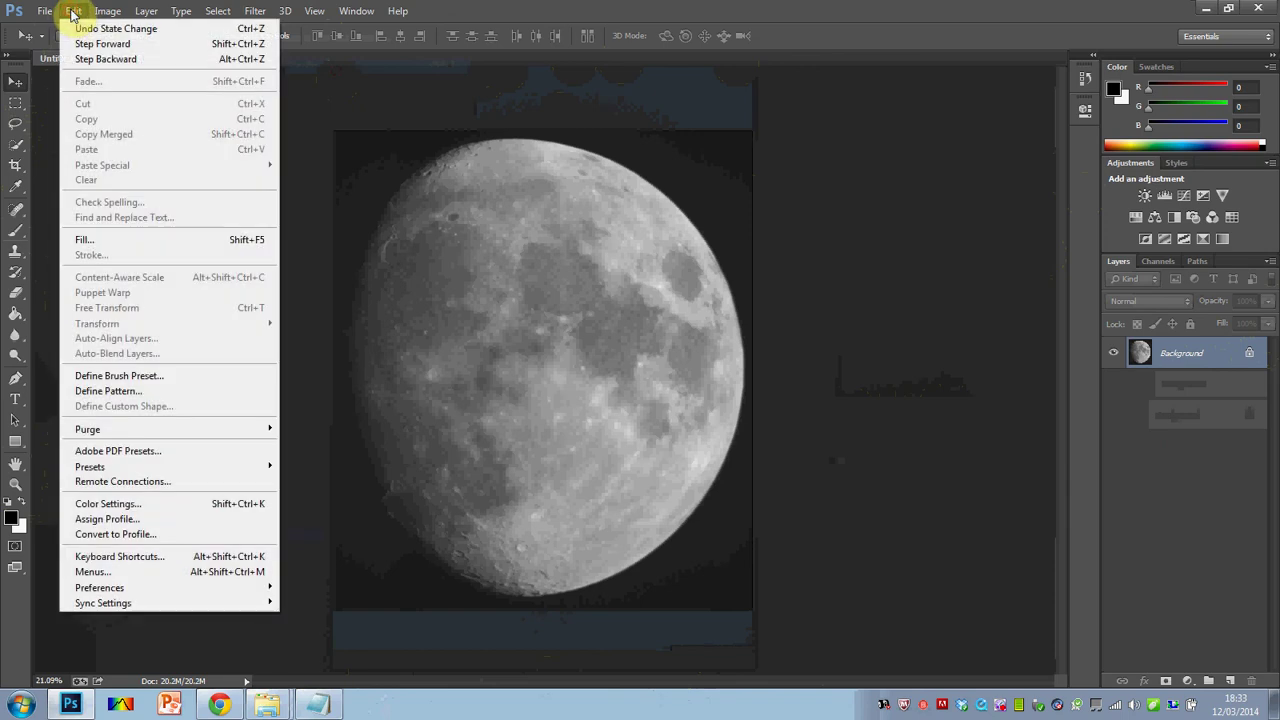
pyautogui.click(94, 46)
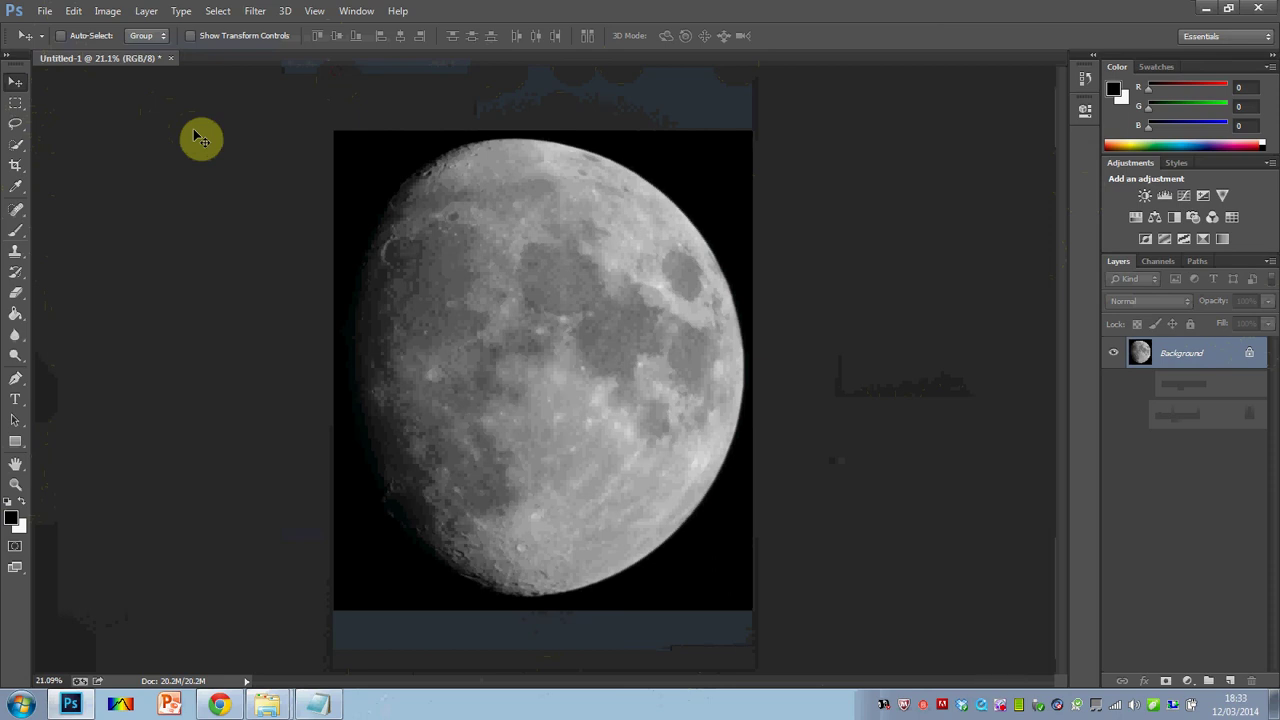
pyautogui.click(42, 10)
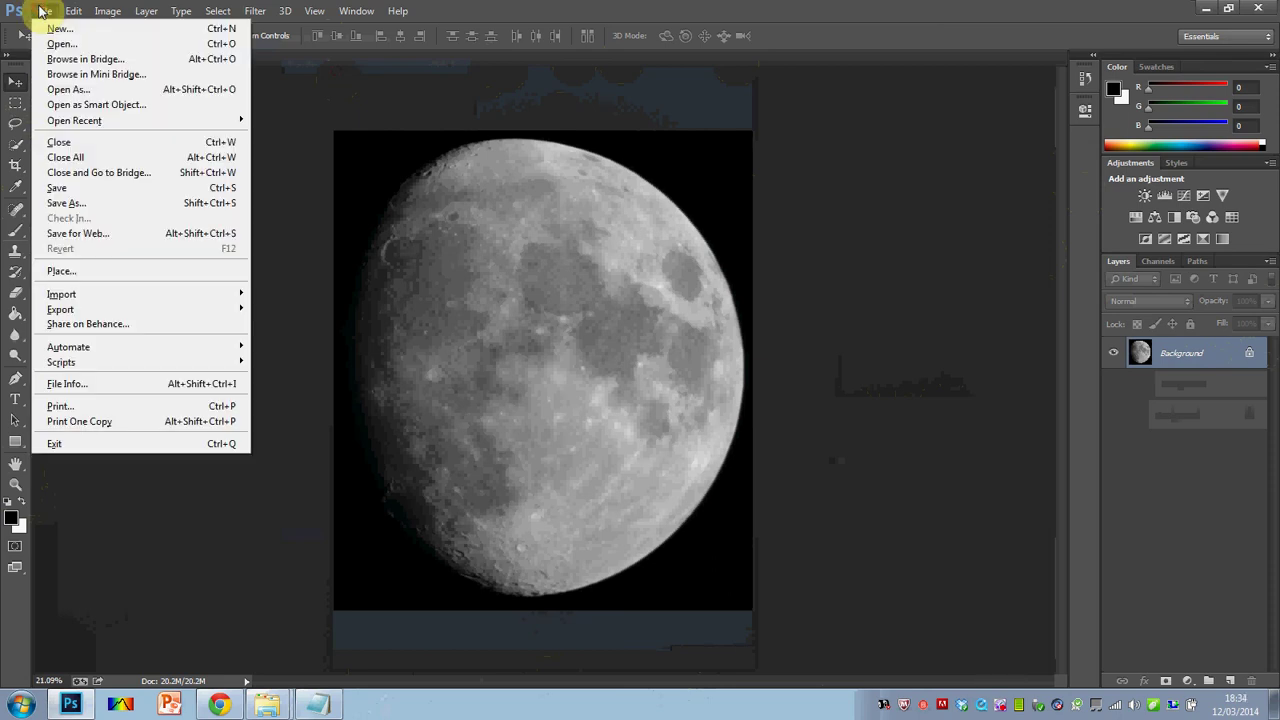
pyautogui.click(82, 200)
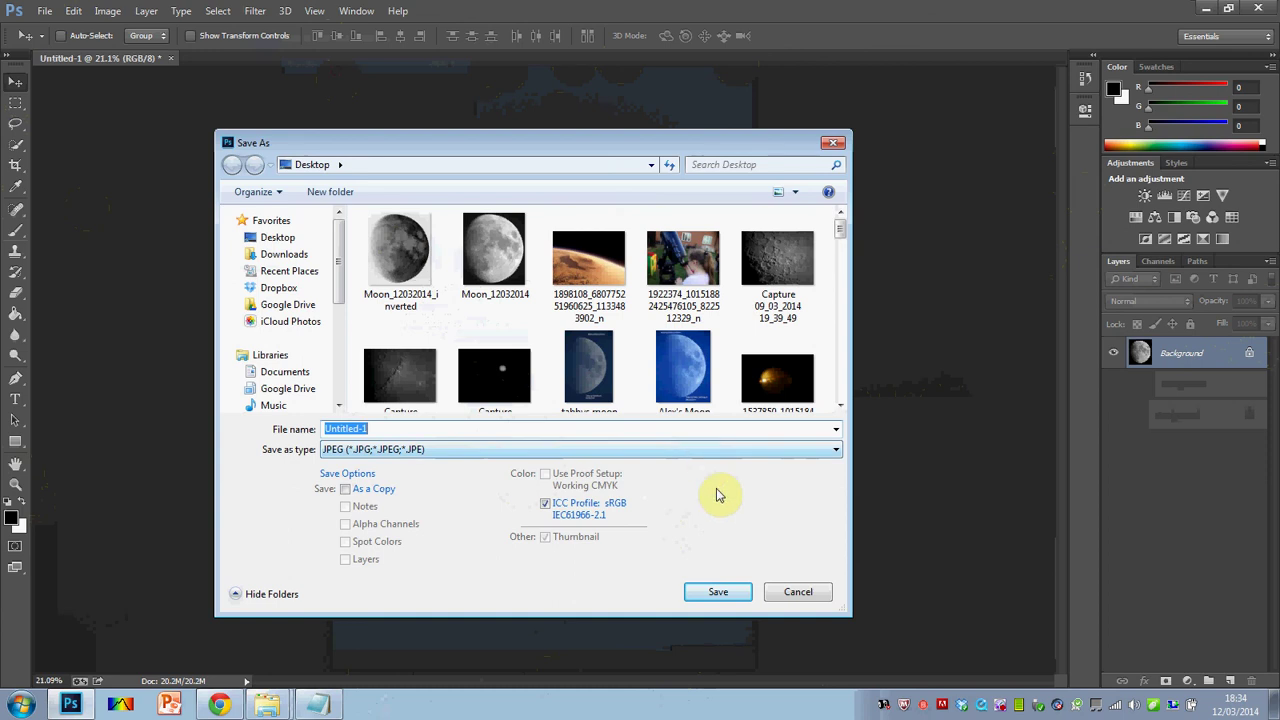
pyautogui.click(794, 592)
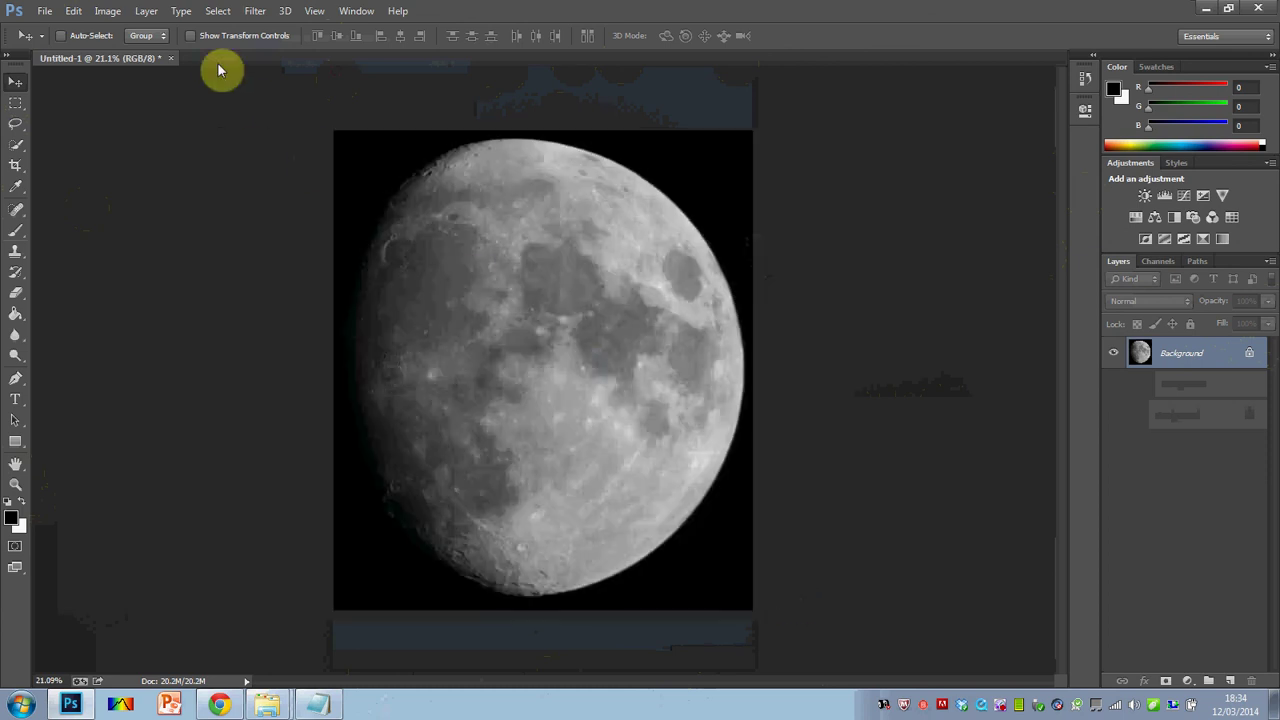
pyautogui.click(107, 12)
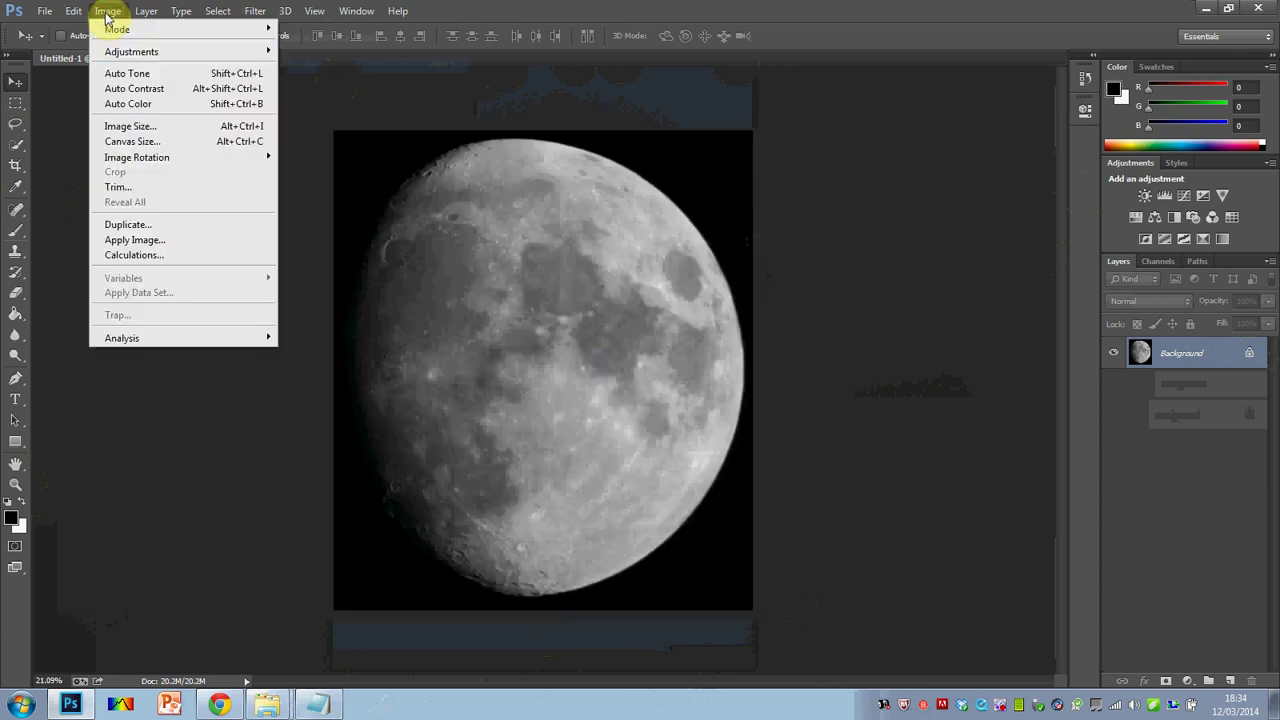
pyautogui.moveTo(134, 52)
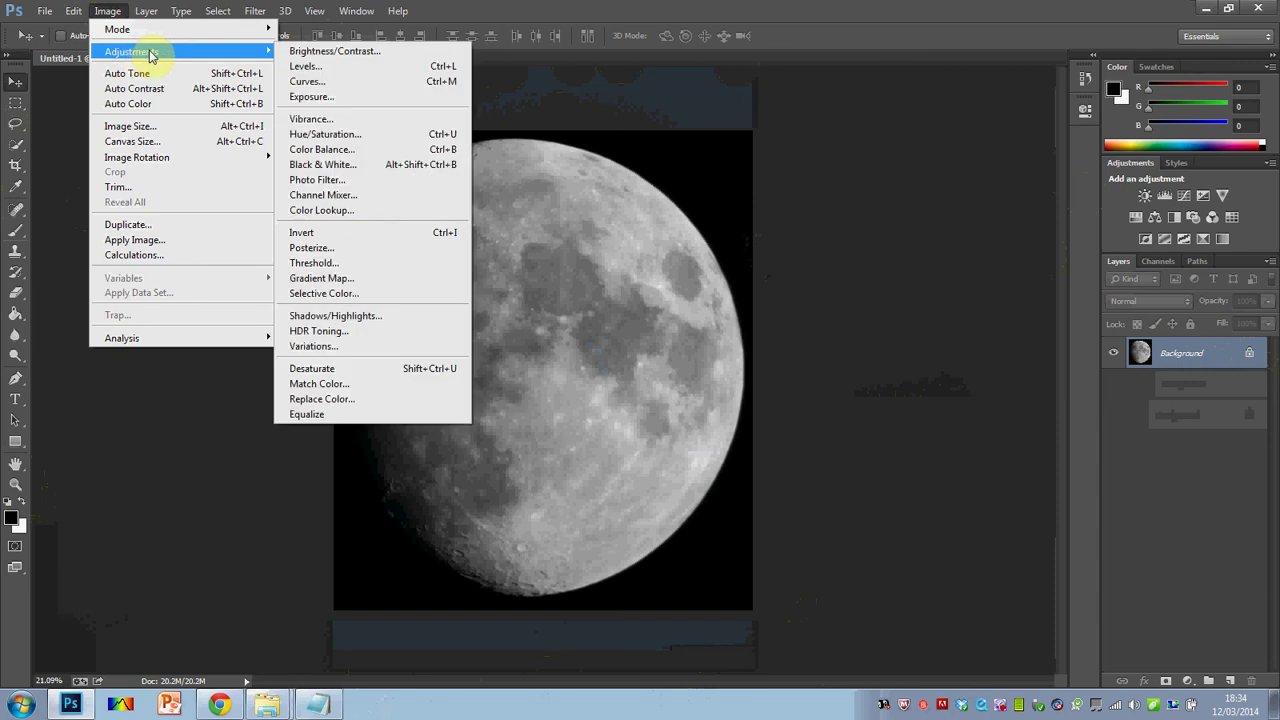
pyautogui.click(350, 236)
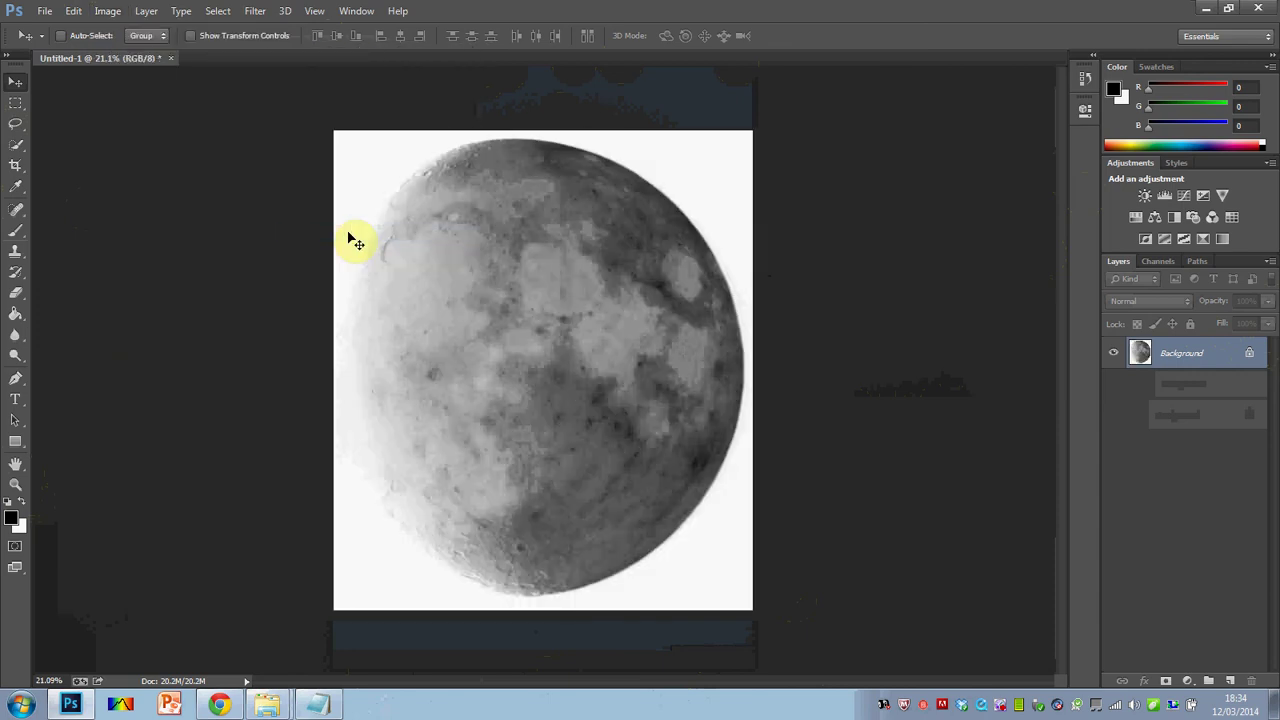
pyautogui.hotkey('ctrl', 'i')
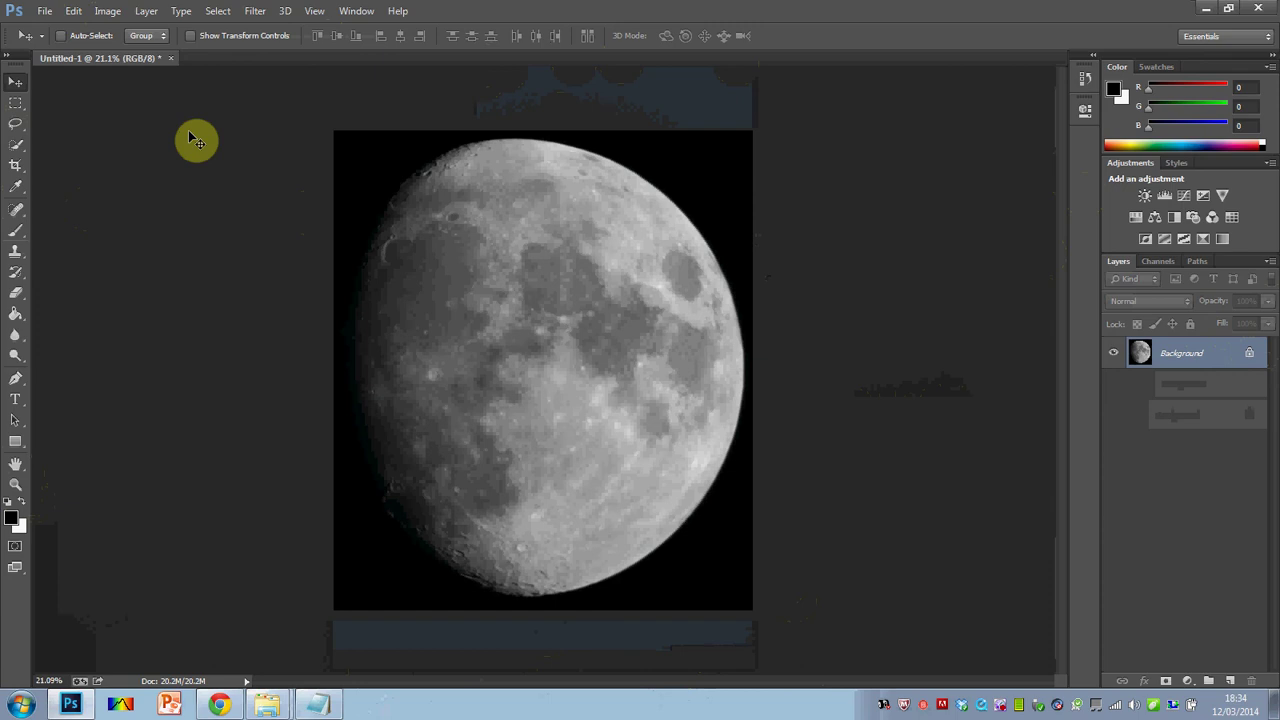